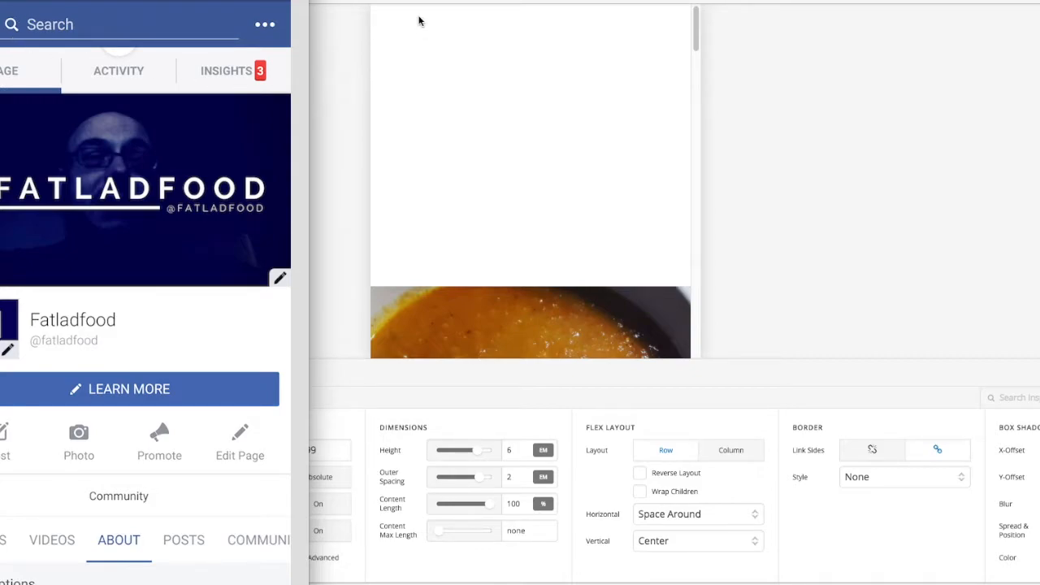
# Add a container to the Search bar and place a Button, a Search Inline and a second Button in it
pyautogui.click(317, 45)
pyautogui.click(60, 376)
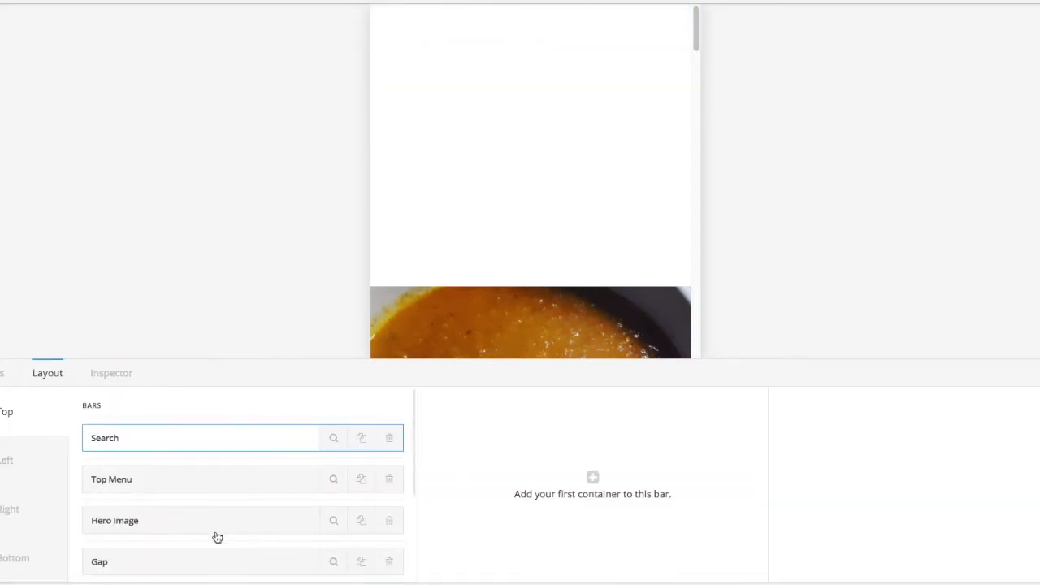
pyautogui.moveTo(195, 422)
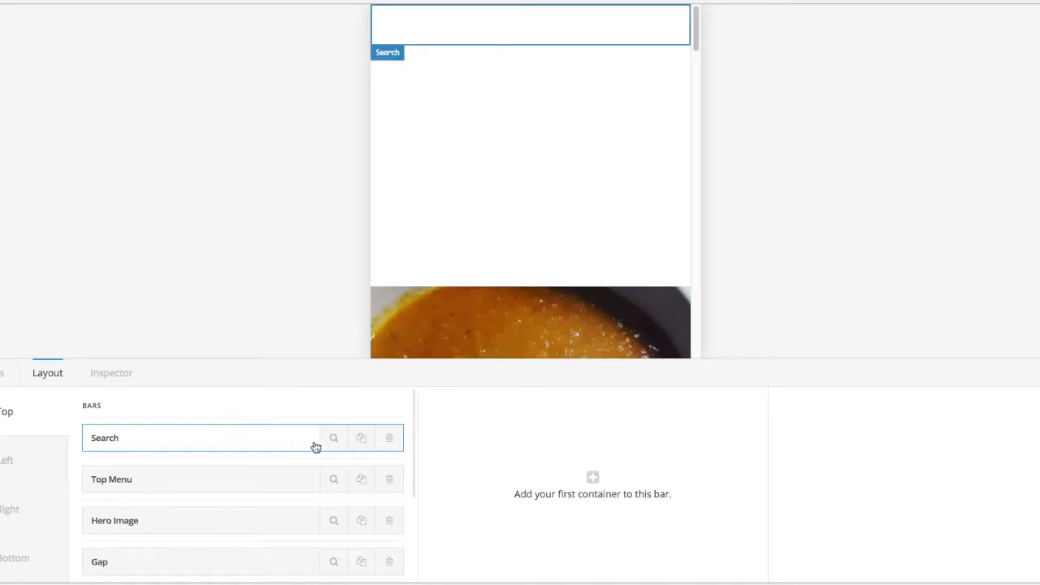
pyautogui.click(592, 478)
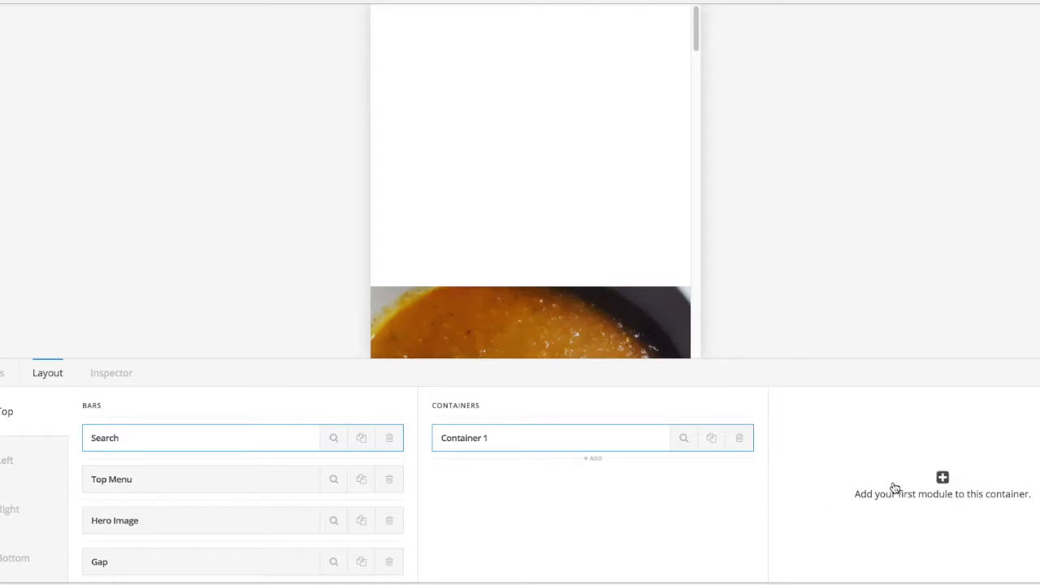
pyautogui.click(942, 479)
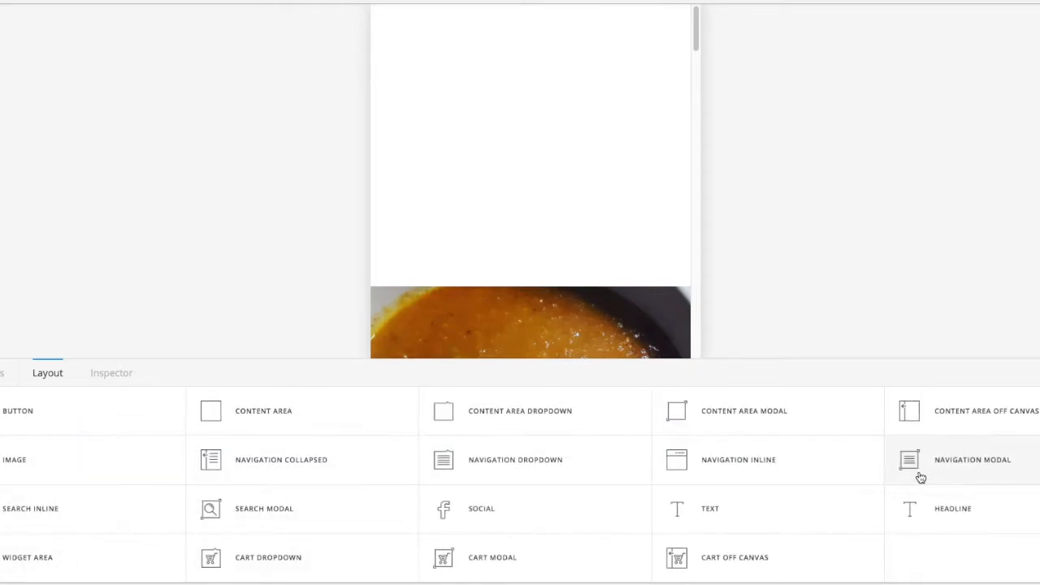
pyautogui.click(104, 414)
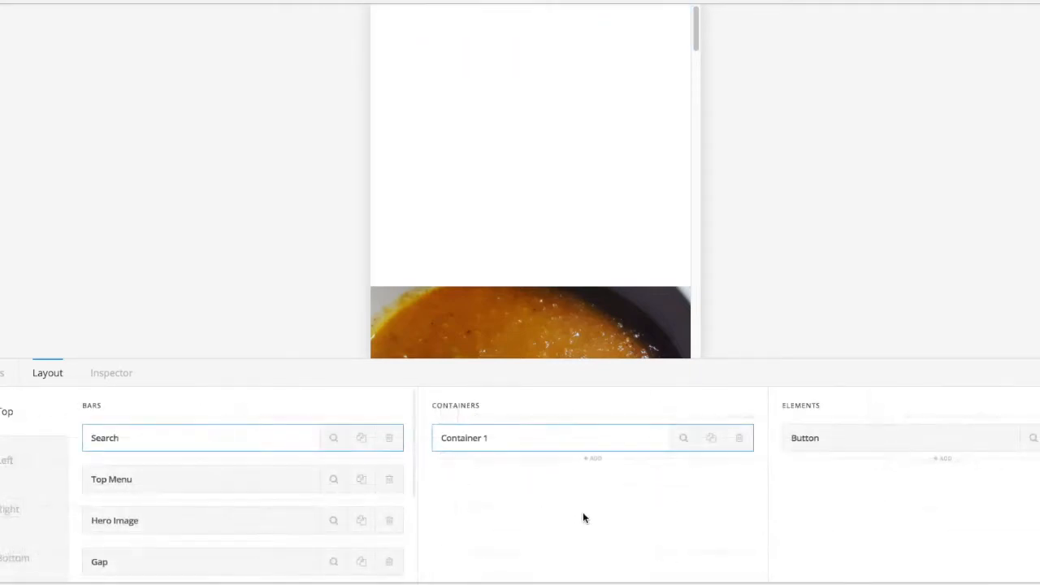
pyautogui.click(942, 467)
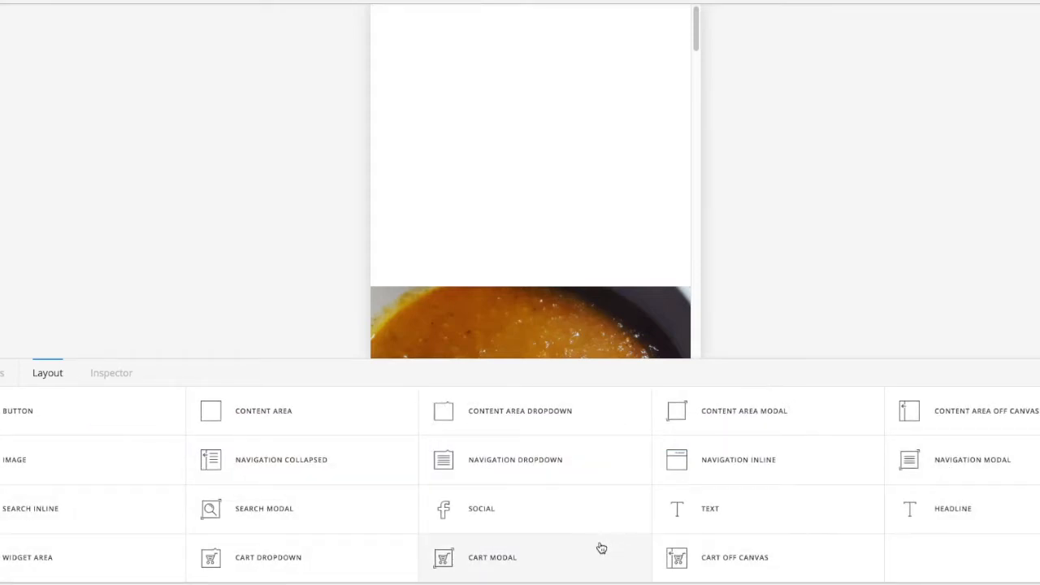
pyautogui.click(97, 515)
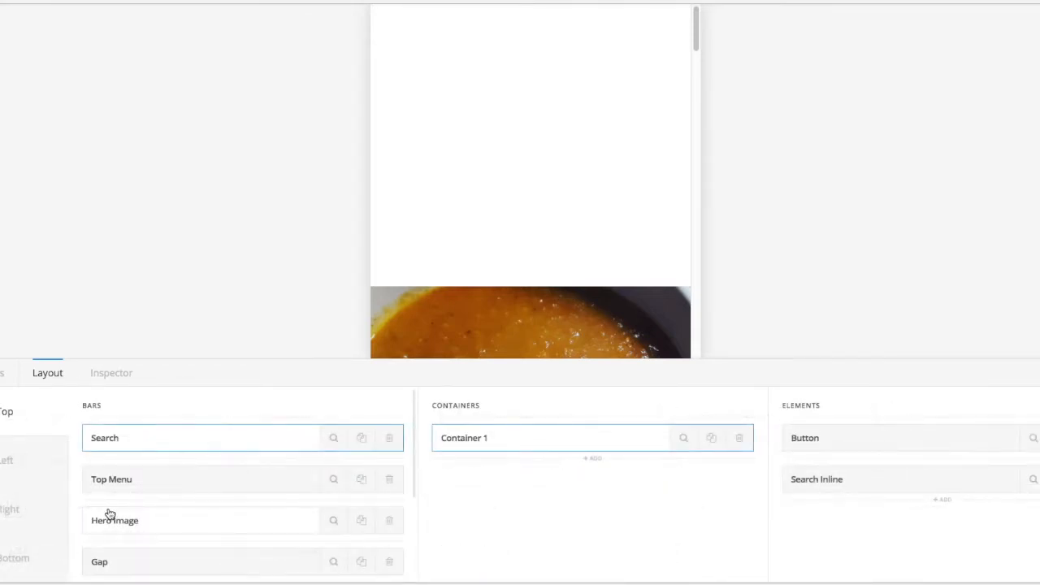
pyautogui.click(943, 499)
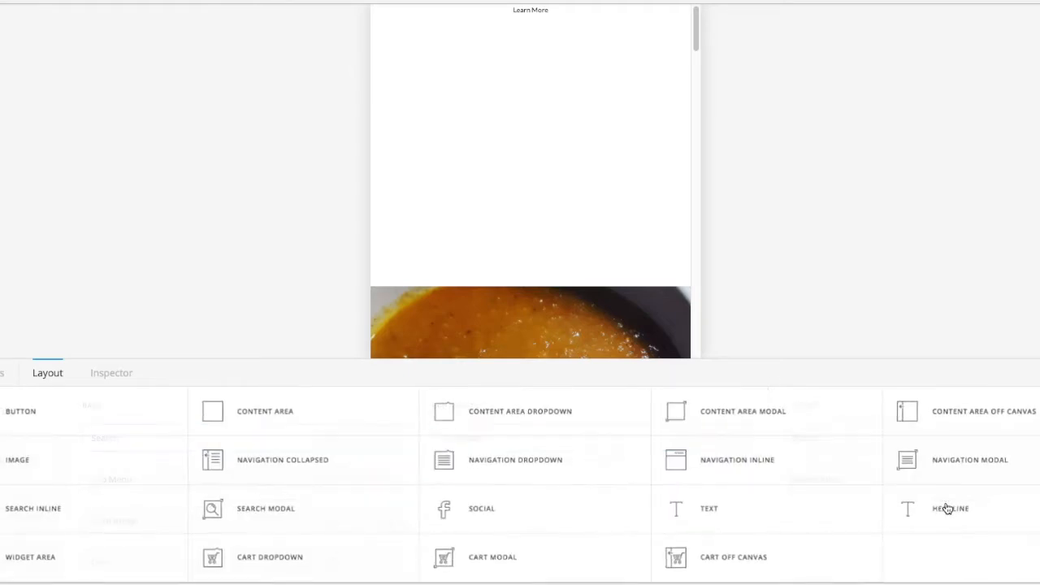
pyautogui.click(16, 418)
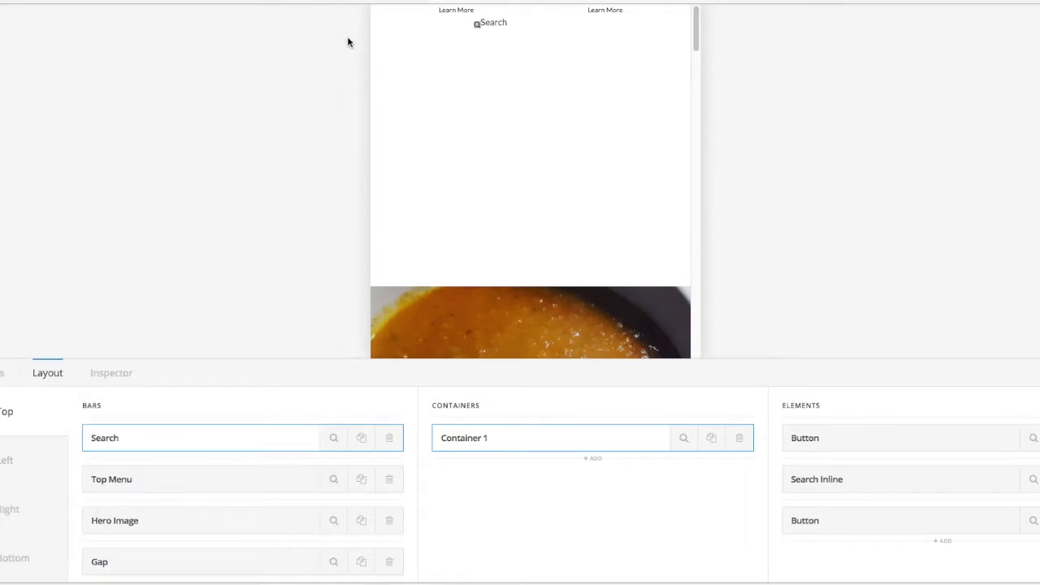
# Set the Search bar's background colour to the saved blue #3b5998
pyautogui.click(415, 39)
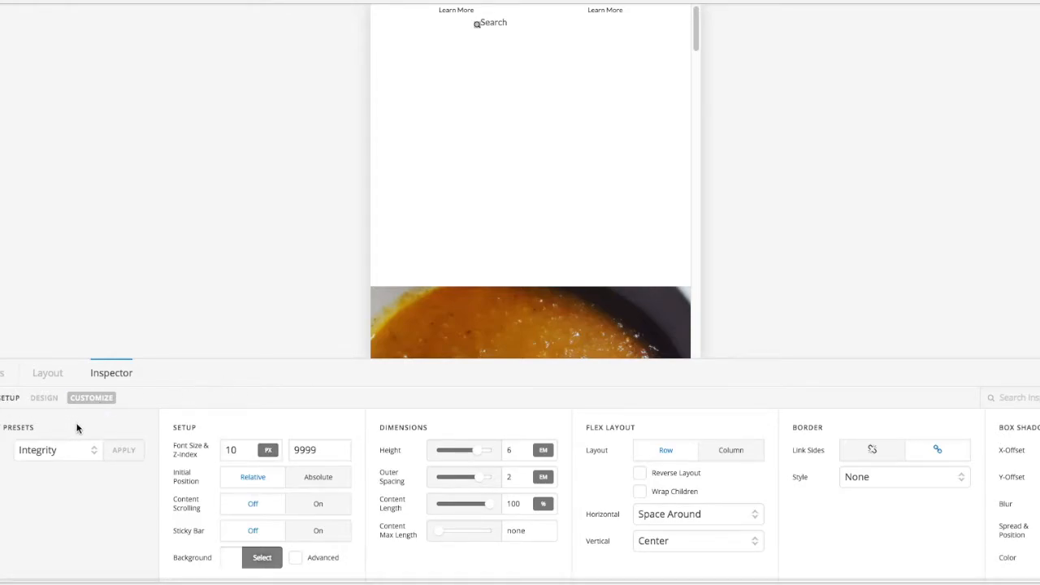
pyautogui.click(233, 560)
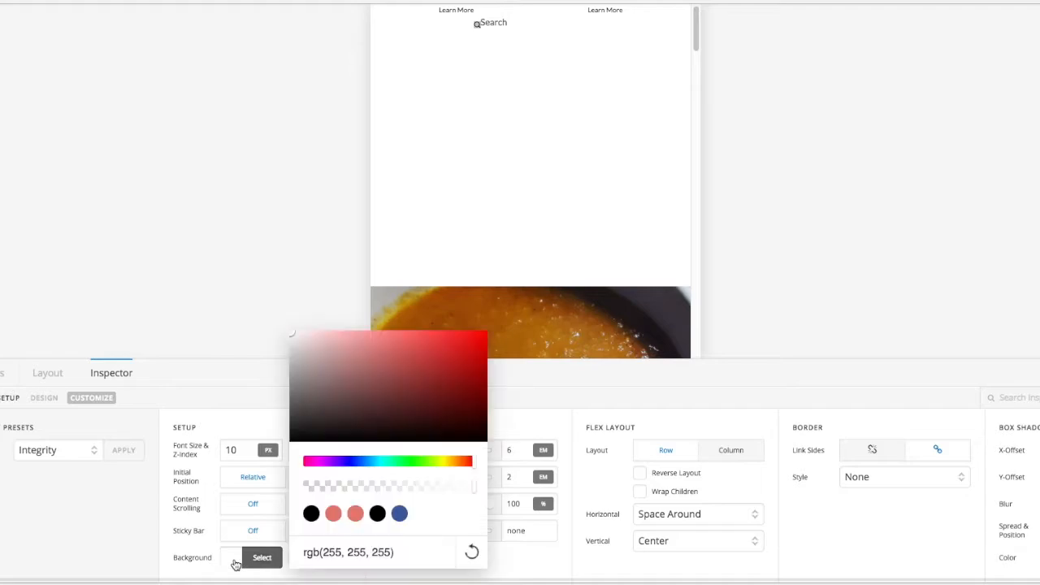
pyautogui.click(399, 517)
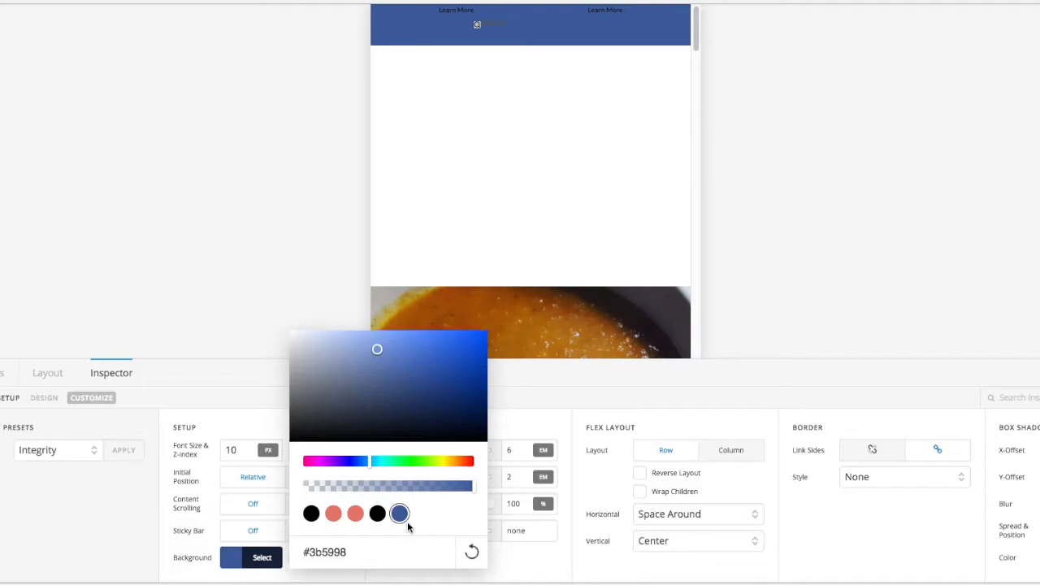
pyautogui.click(203, 397)
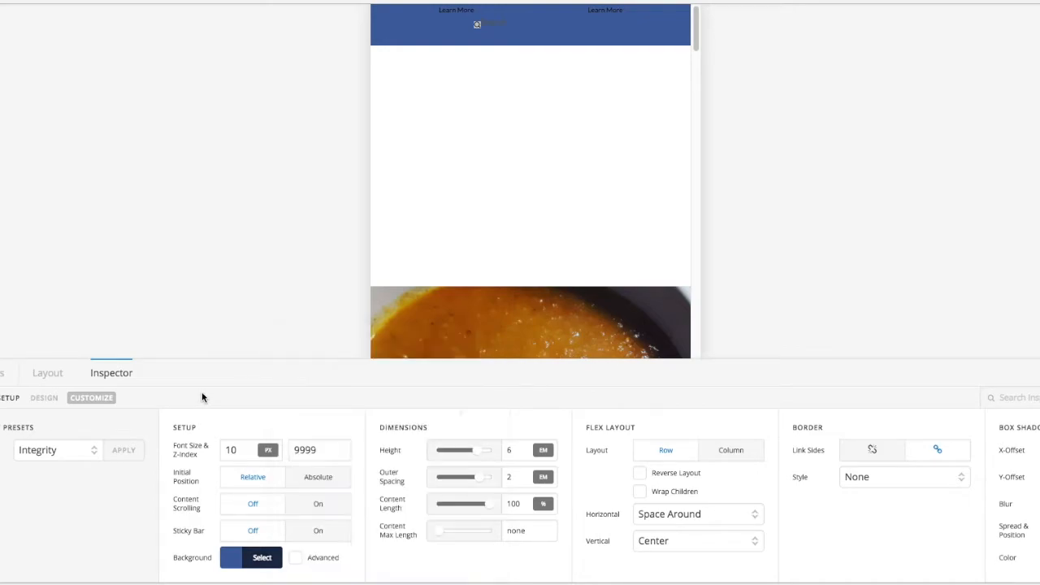
# Apply the Integrity preset to the first Learn More button in the Search bar
pyautogui.click(455, 29)
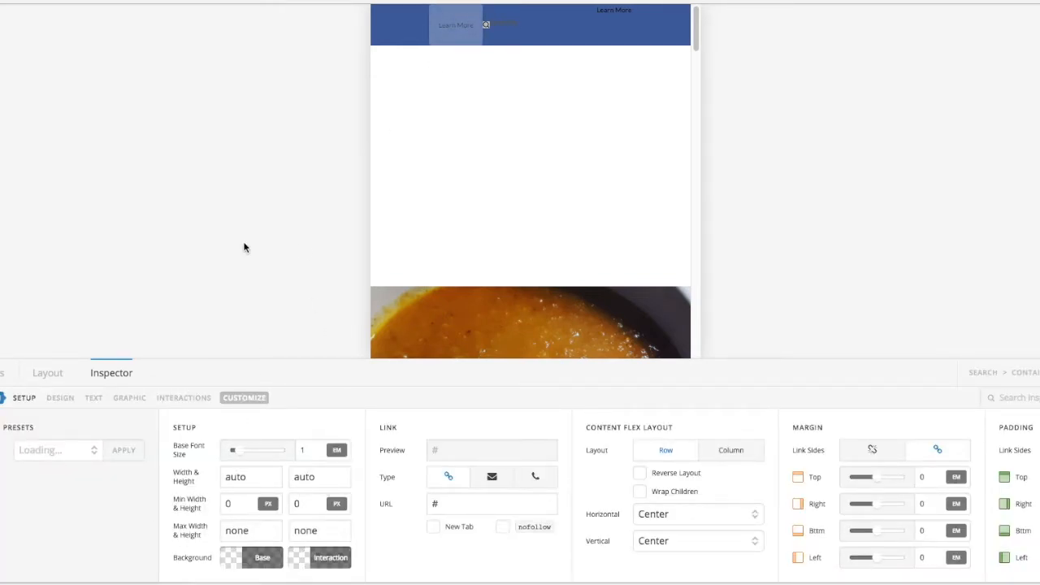
pyautogui.click(123, 450)
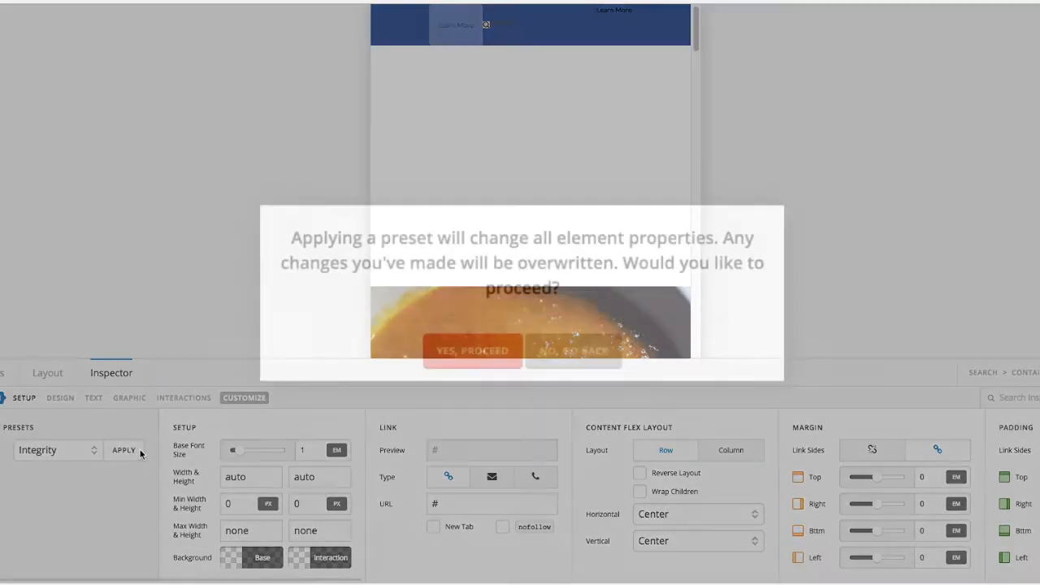
pyautogui.click(498, 343)
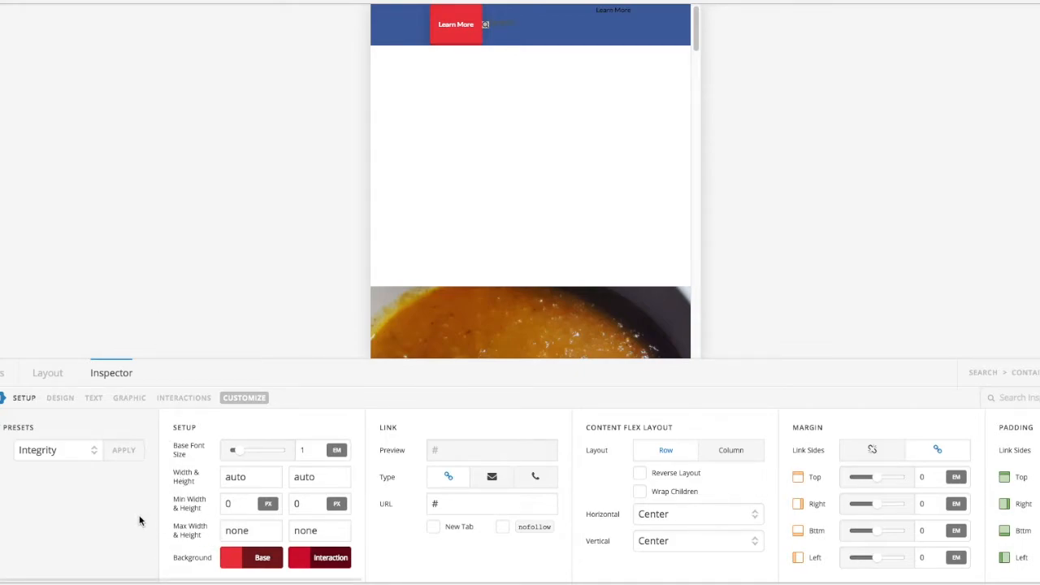
# Set both the base and interaction background colours of the first button to #3b5998
pyautogui.click(228, 562)
pyautogui.click(401, 515)
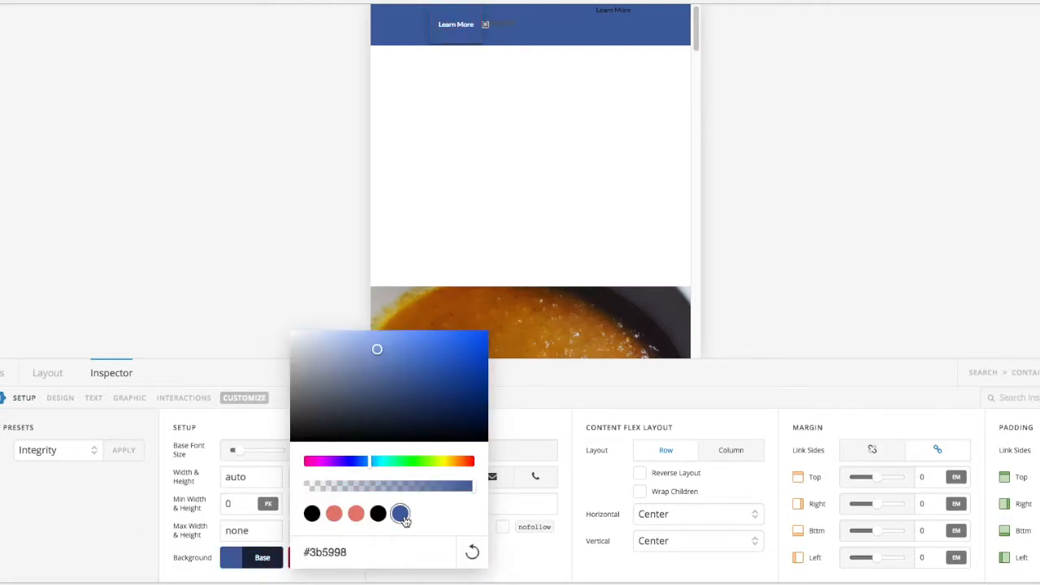
pyautogui.click(133, 531)
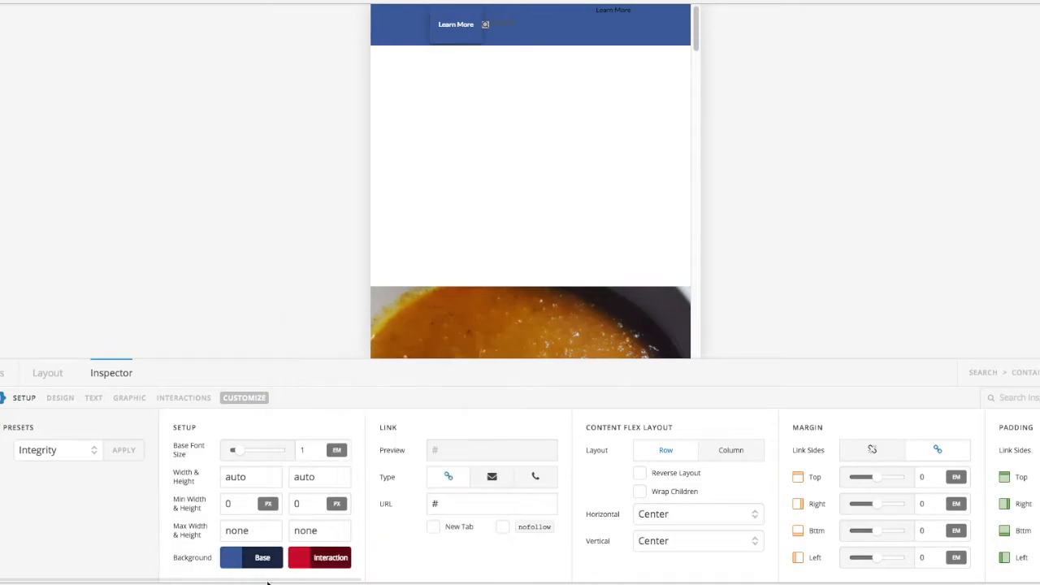
pyautogui.click(302, 567)
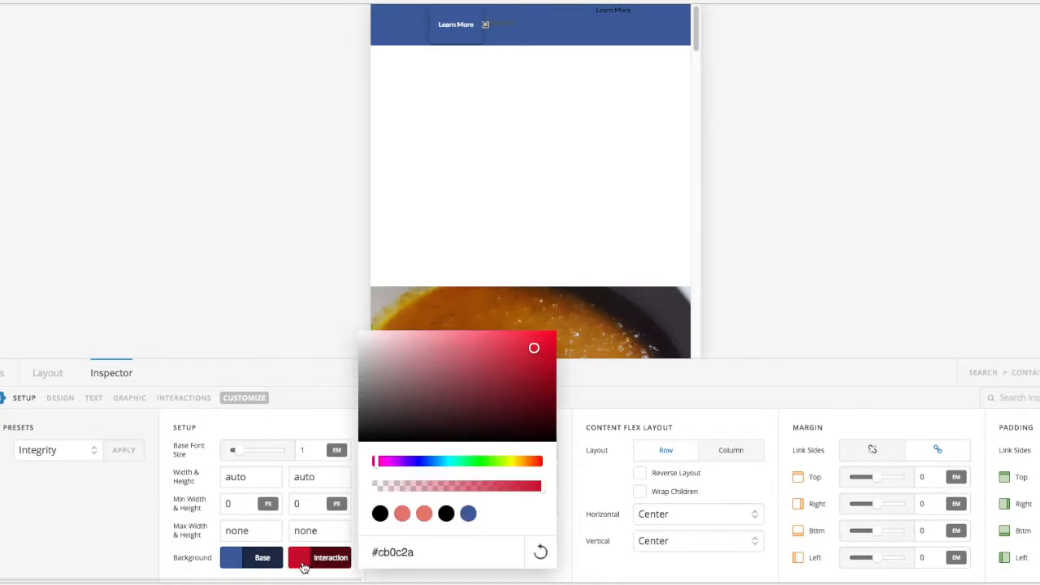
pyautogui.click(468, 515)
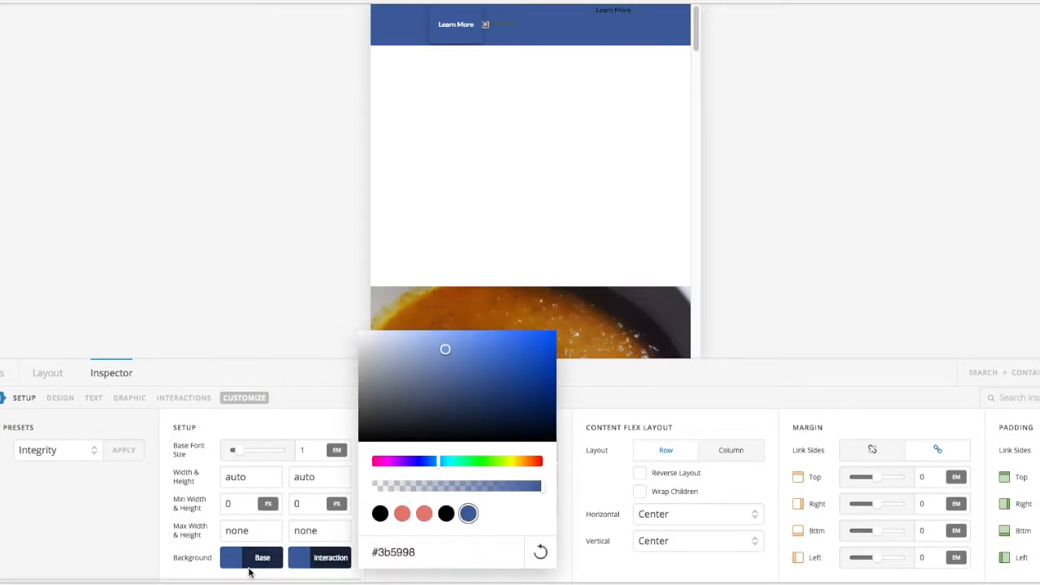
pyautogui.click(309, 576)
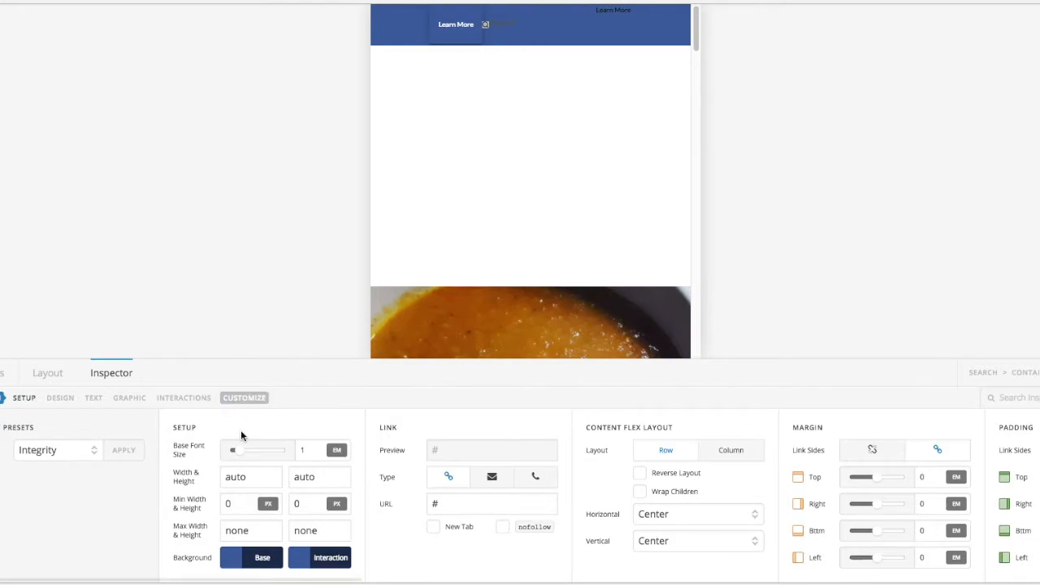
# Set the first button's box shadow colour to transparent
pyautogui.click(63, 400)
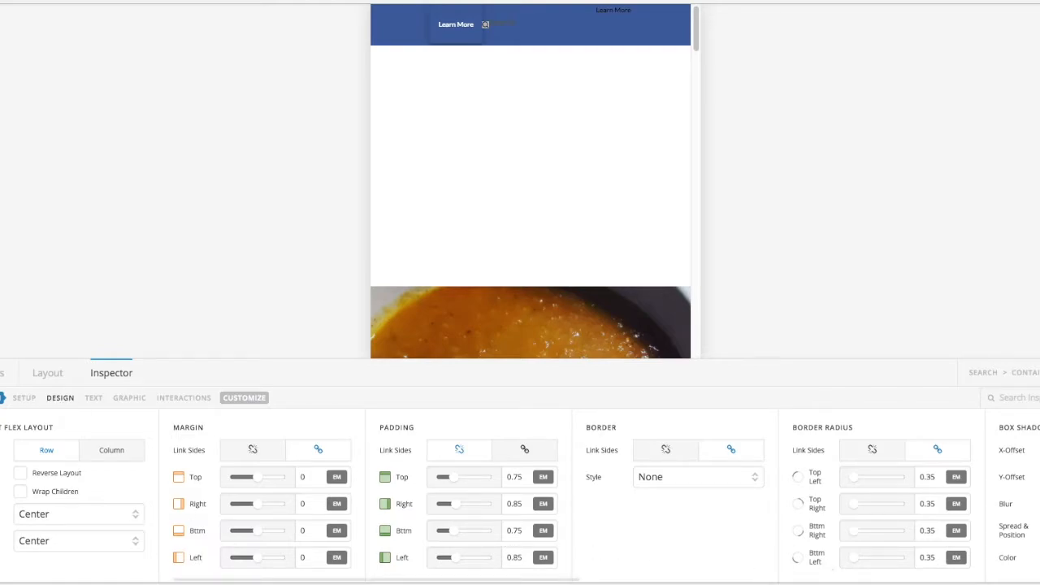
pyautogui.click(1039, 557)
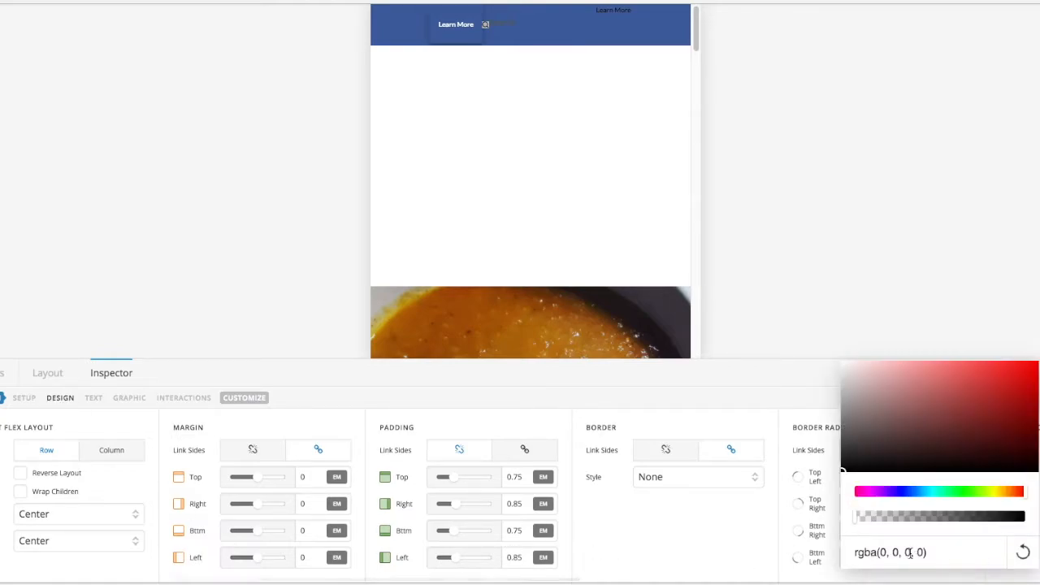
pyautogui.moveTo(945, 552); pyautogui.dragTo(845, 551)
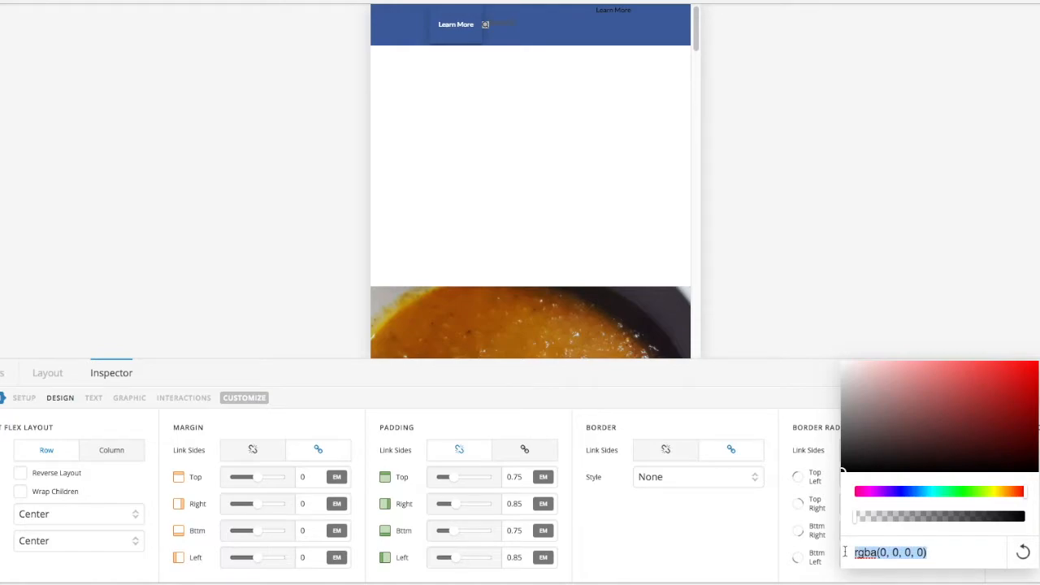
pyautogui.write('transparent')
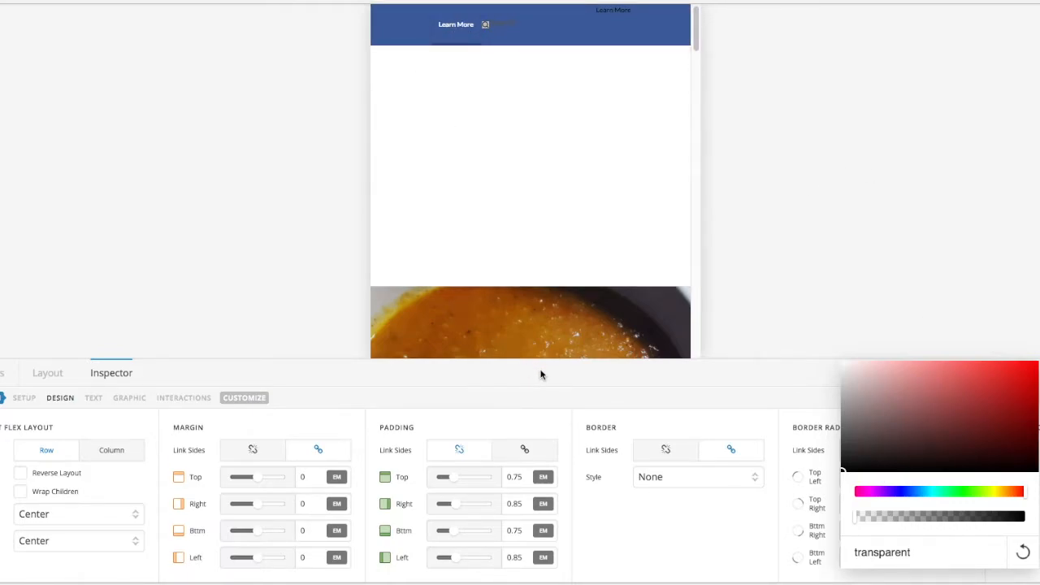
pyautogui.click(675, 541)
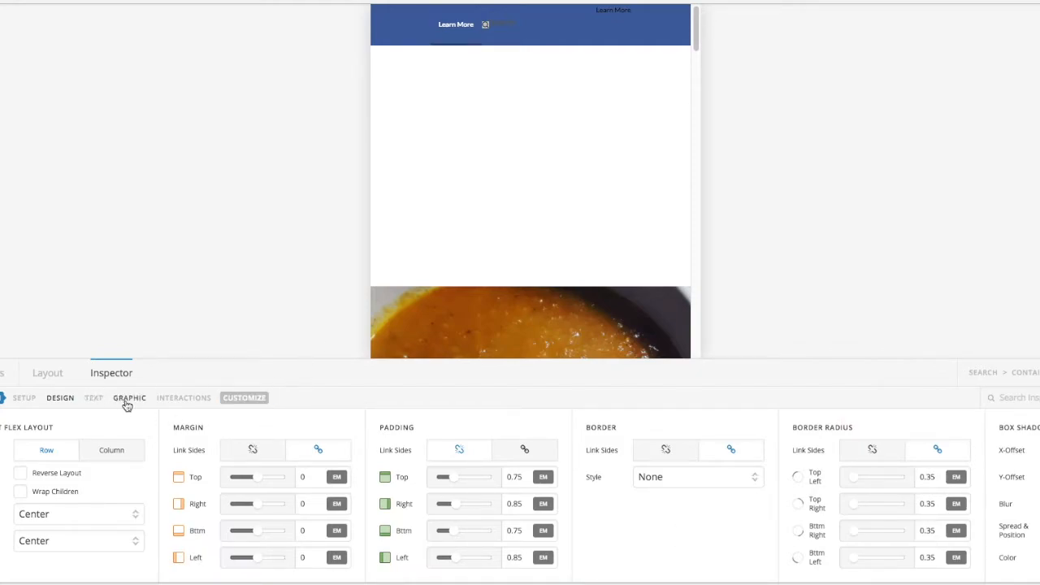
# Replace the first button's text with a graphic, using the thin left-pointing arrow found by searching the icons for "arrow"
pyautogui.click(94, 399)
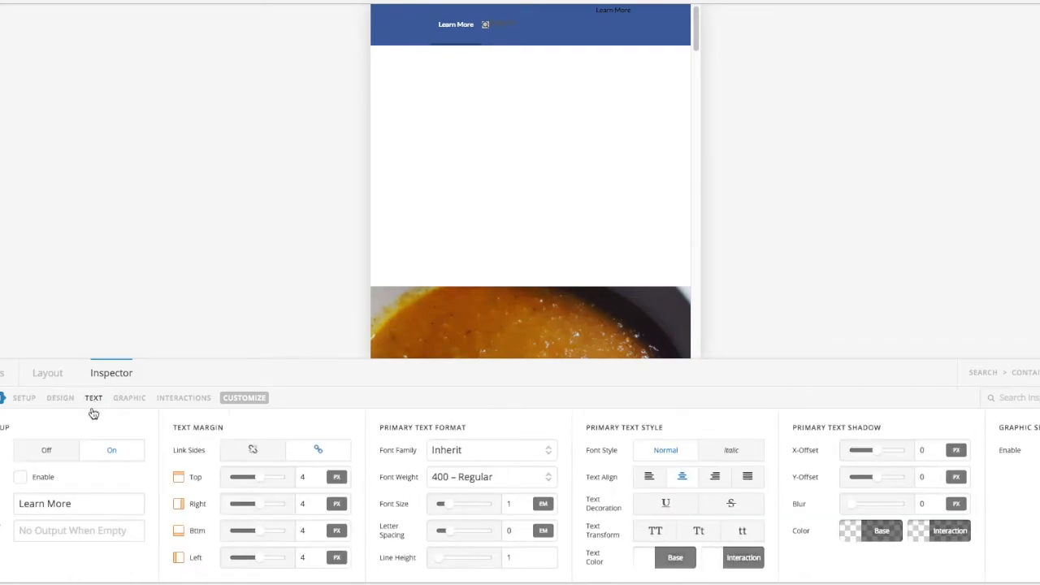
pyautogui.click(56, 455)
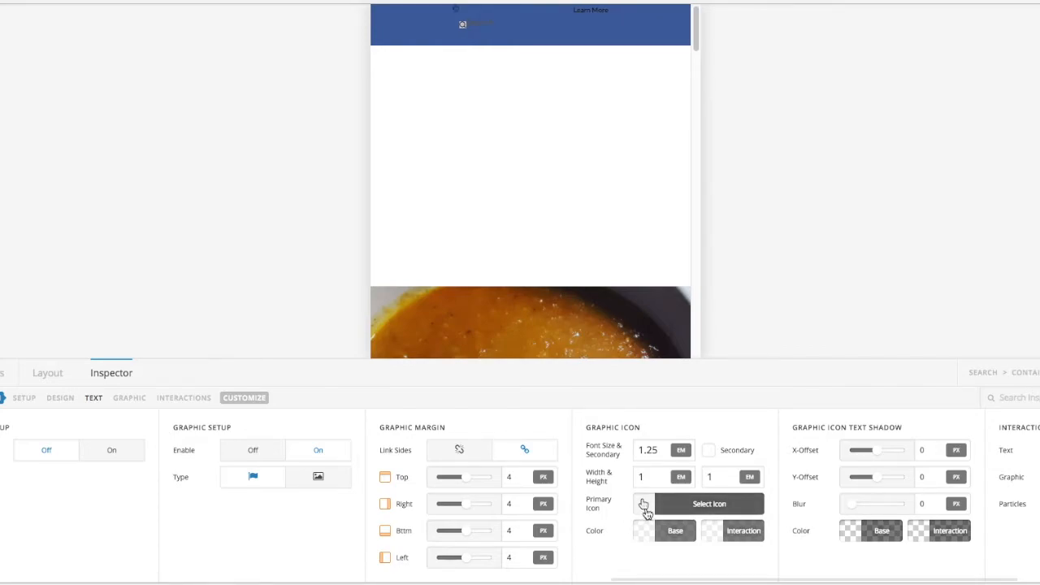
pyautogui.click(644, 505)
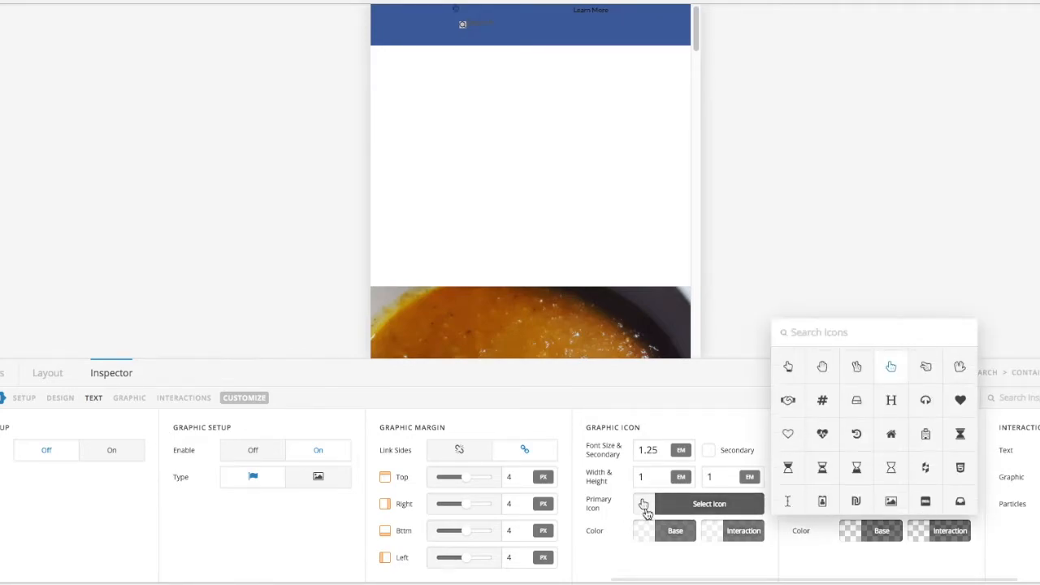
pyautogui.click(824, 332)
pyautogui.write('arrow')
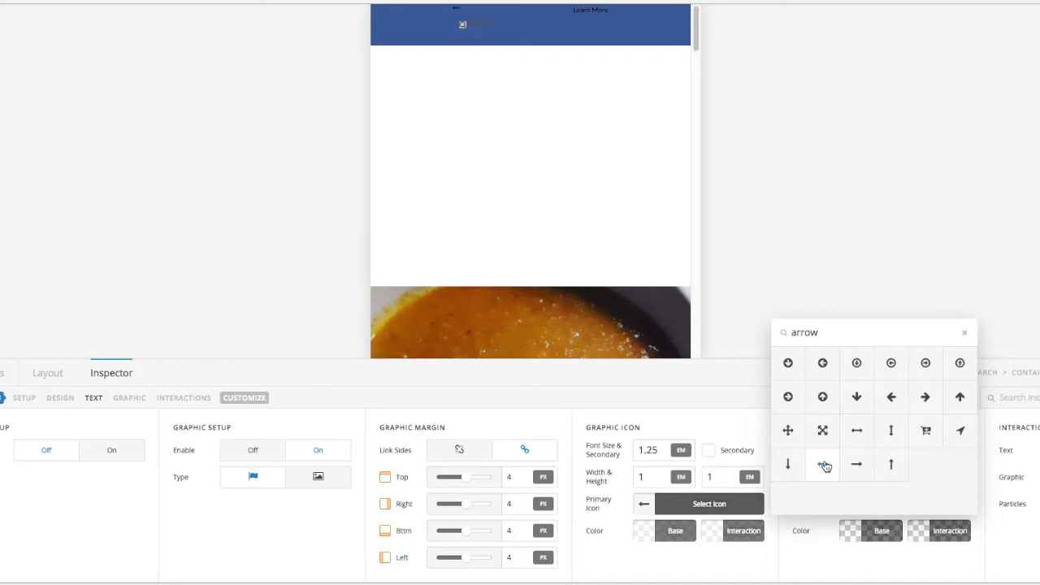
# Set the arrow icon's base and interaction colours to fully opaque white, rgb(255, 255, 255)
pyautogui.click(641, 532)
pyautogui.moveTo(738, 344); pyautogui.dragTo(687, 302)
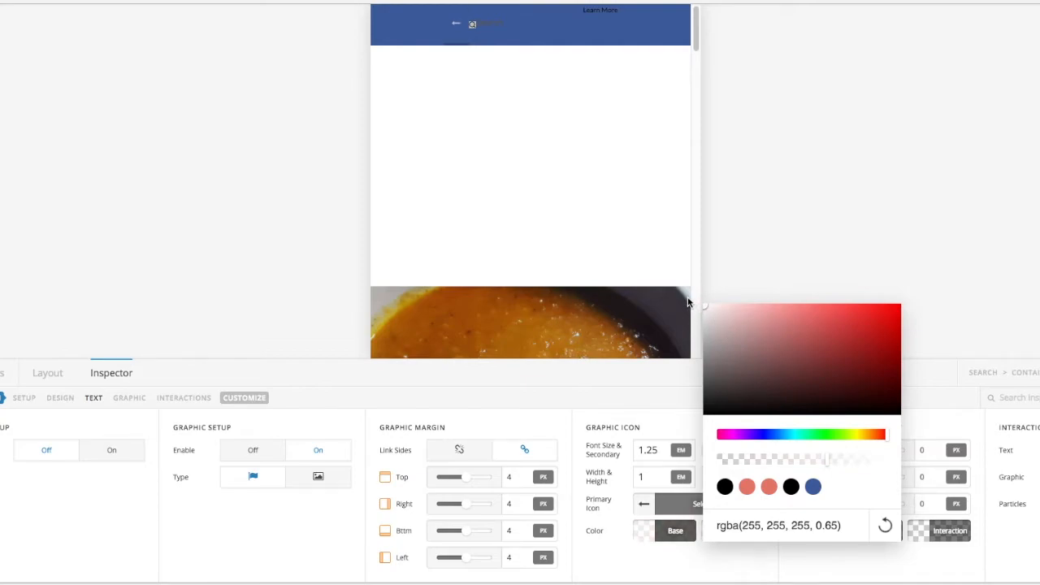
pyautogui.moveTo(801, 461); pyautogui.dragTo(899, 460)
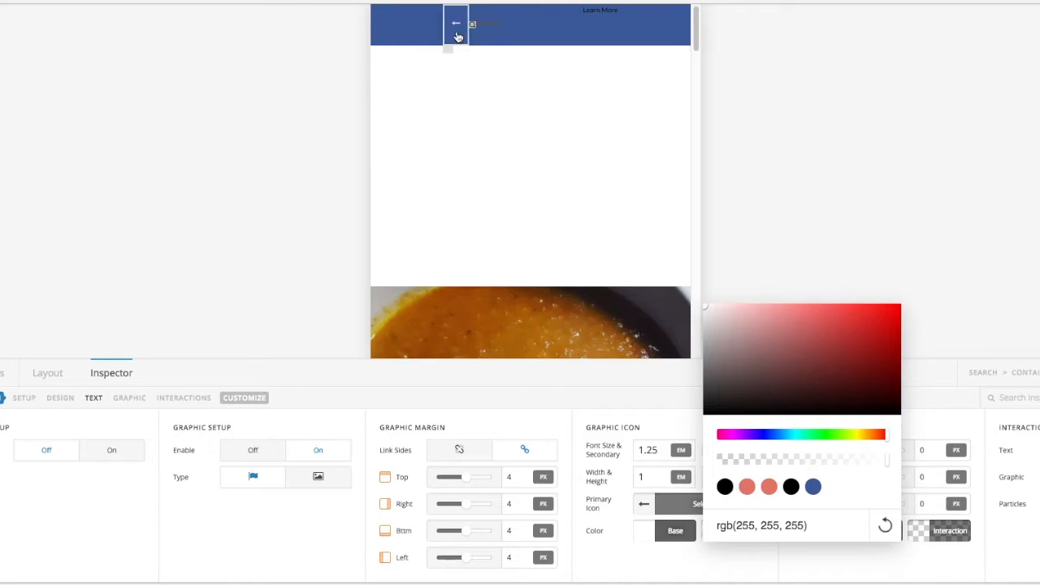
pyautogui.click(725, 569)
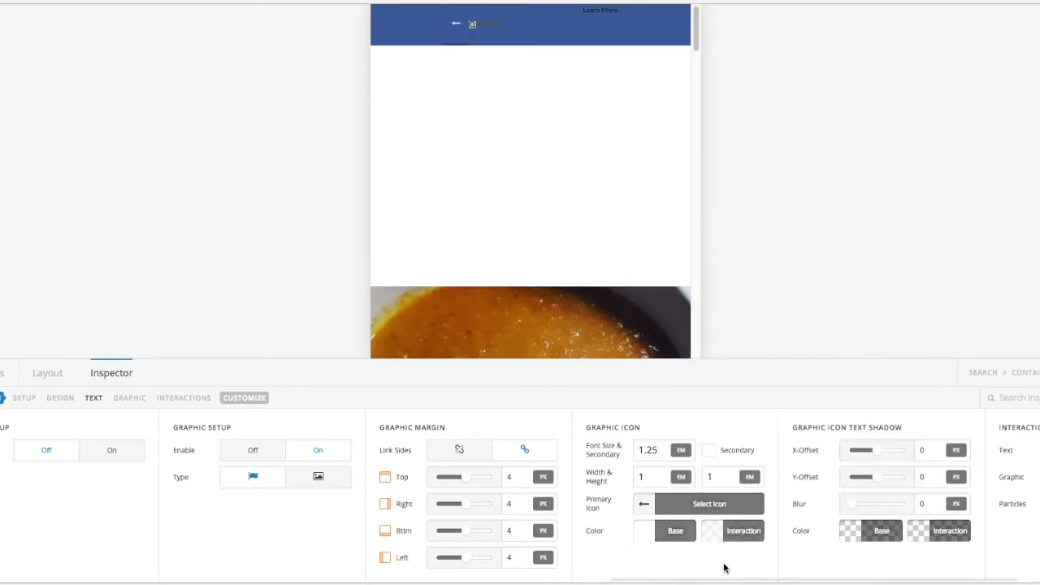
pyautogui.click(717, 538)
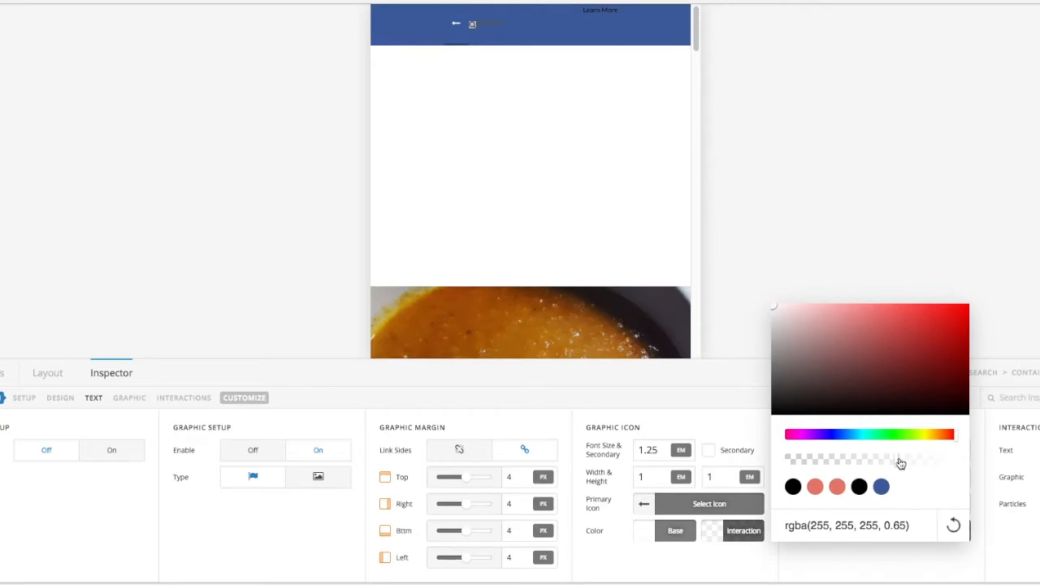
pyautogui.moveTo(898, 462); pyautogui.dragTo(974, 463)
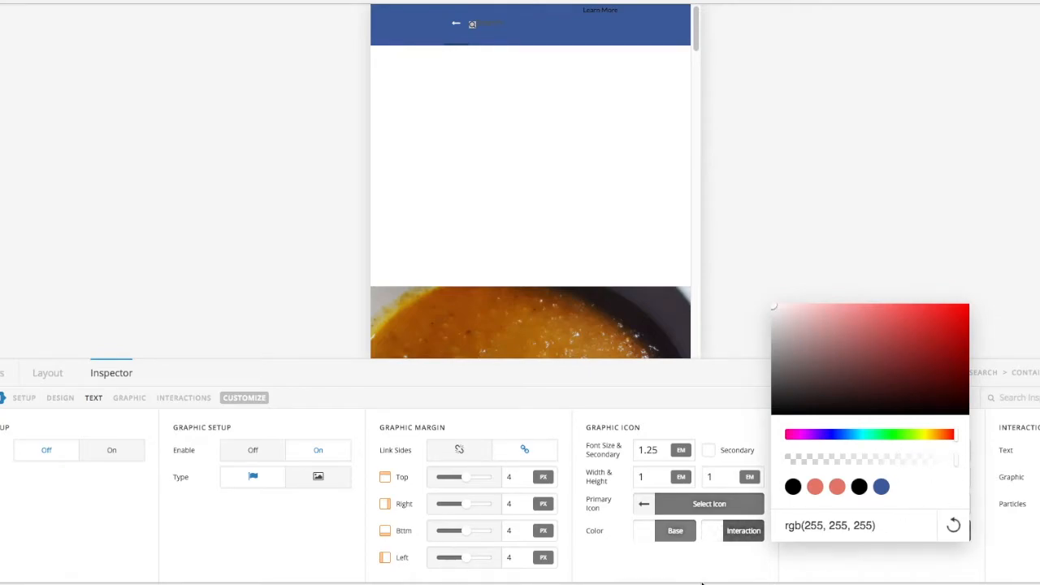
# Set the arrow button's base font size to 3 em
pyautogui.click(636, 564)
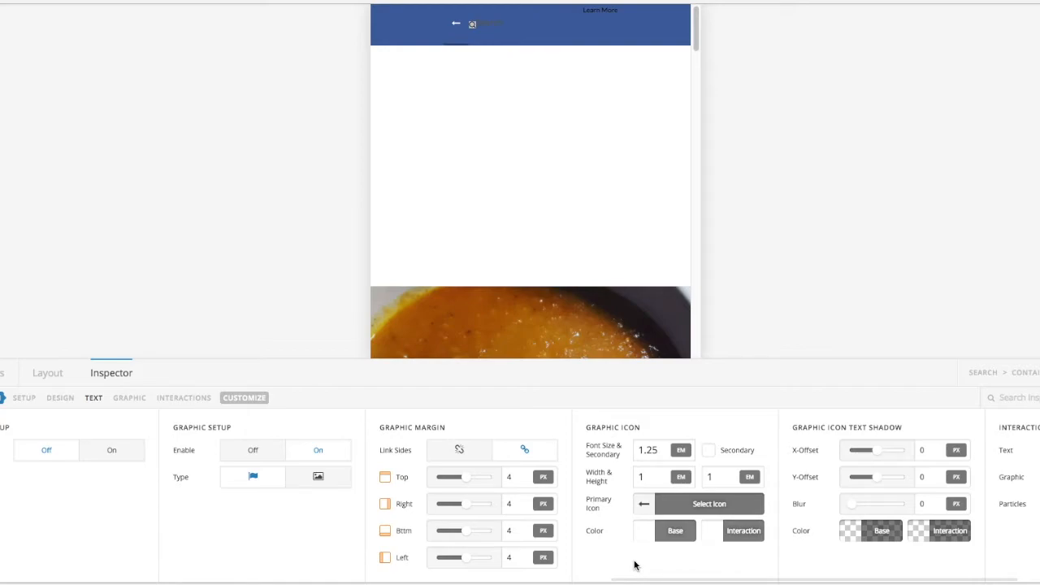
pyautogui.click(17, 401)
pyautogui.click(108, 452)
pyautogui.write('3')
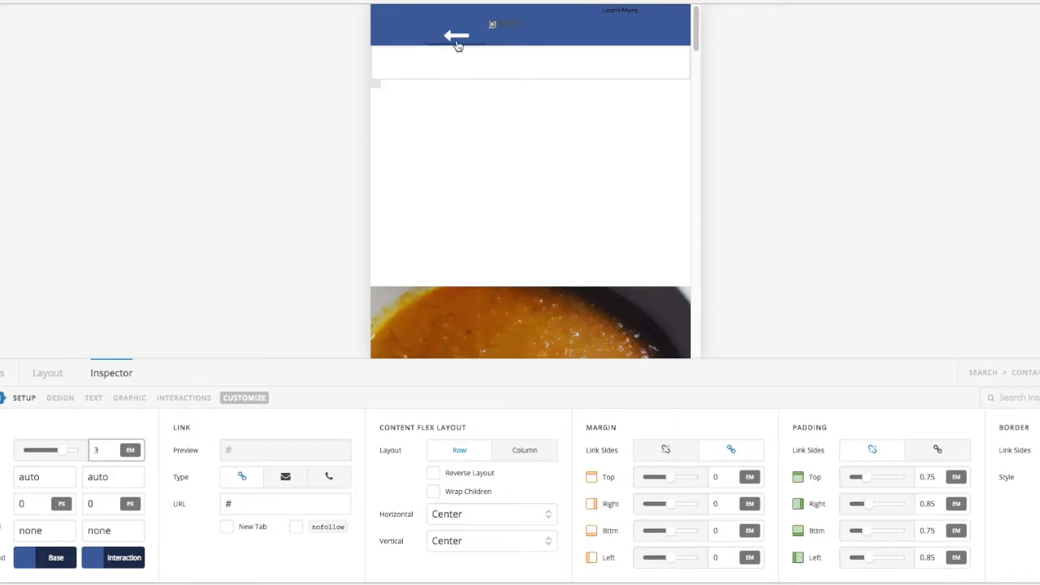
# Set the horizontal flex alignment of Container 1 in the Search bar to Space Around
pyautogui.click(46, 373)
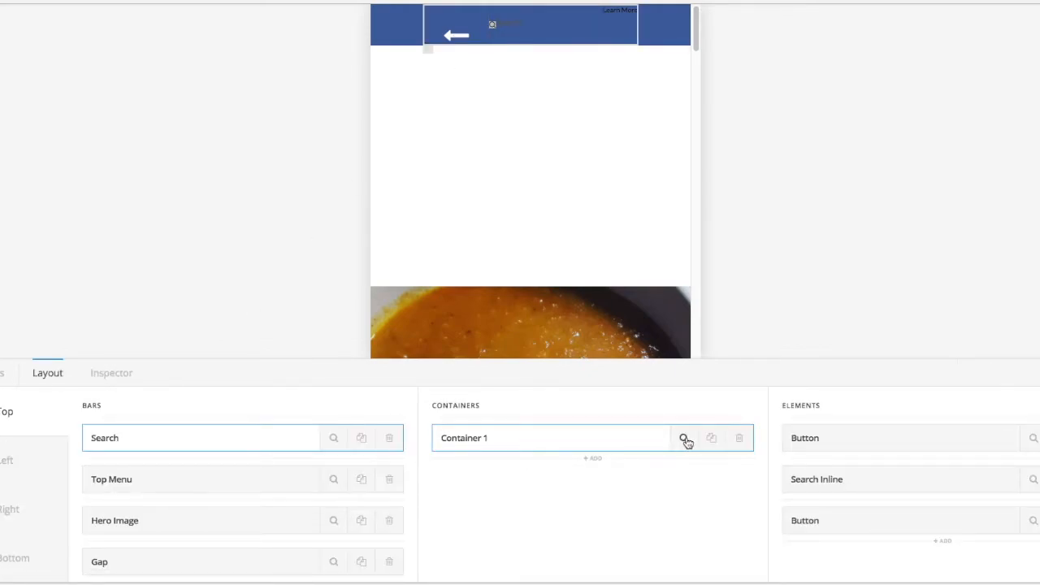
pyautogui.click(684, 439)
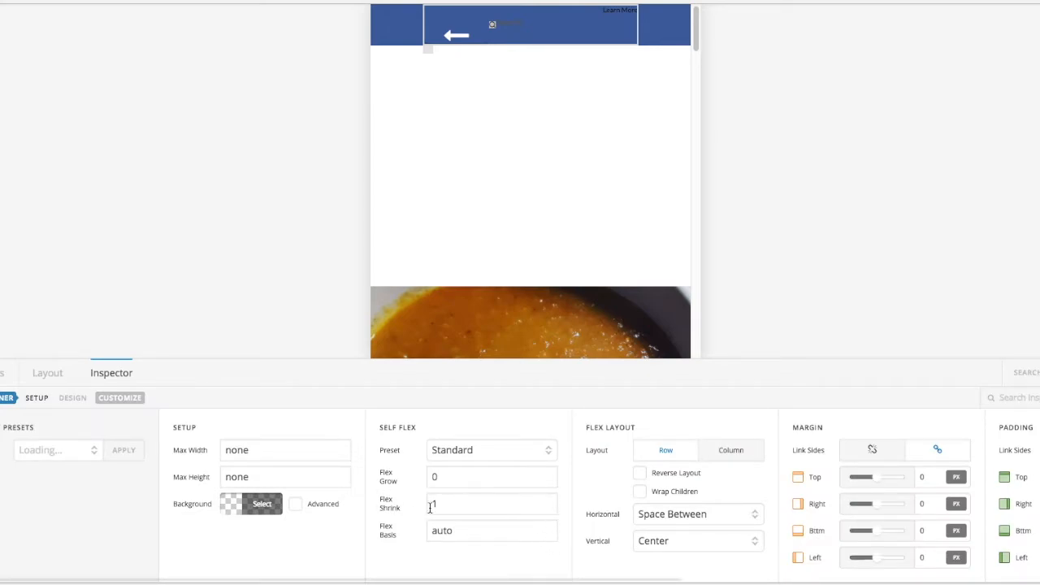
pyautogui.click(703, 514)
pyautogui.click(701, 525)
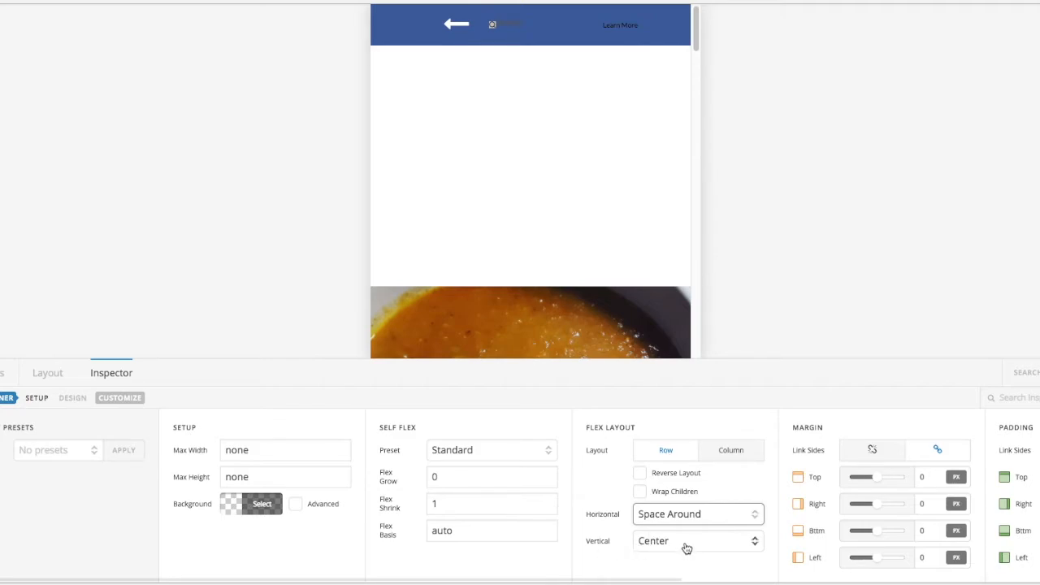
# Select the inline search and try a base font size of 2 em before setting it to 1 em
pyautogui.click(512, 24)
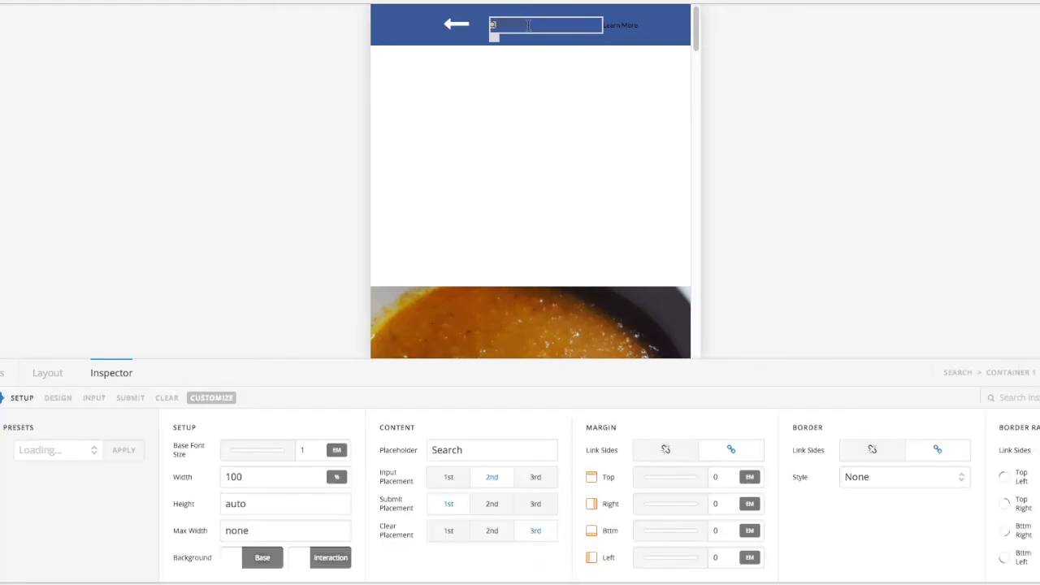
pyautogui.click(308, 453)
pyautogui.doubleClick(300, 452)
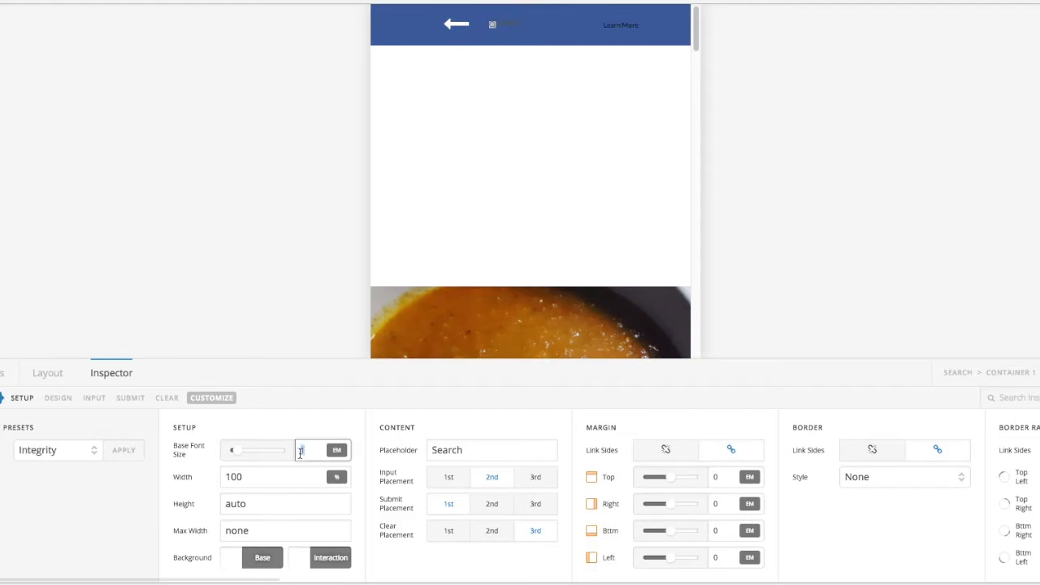
pyautogui.click(249, 428)
pyautogui.doubleClick(300, 453)
pyautogui.write('2')
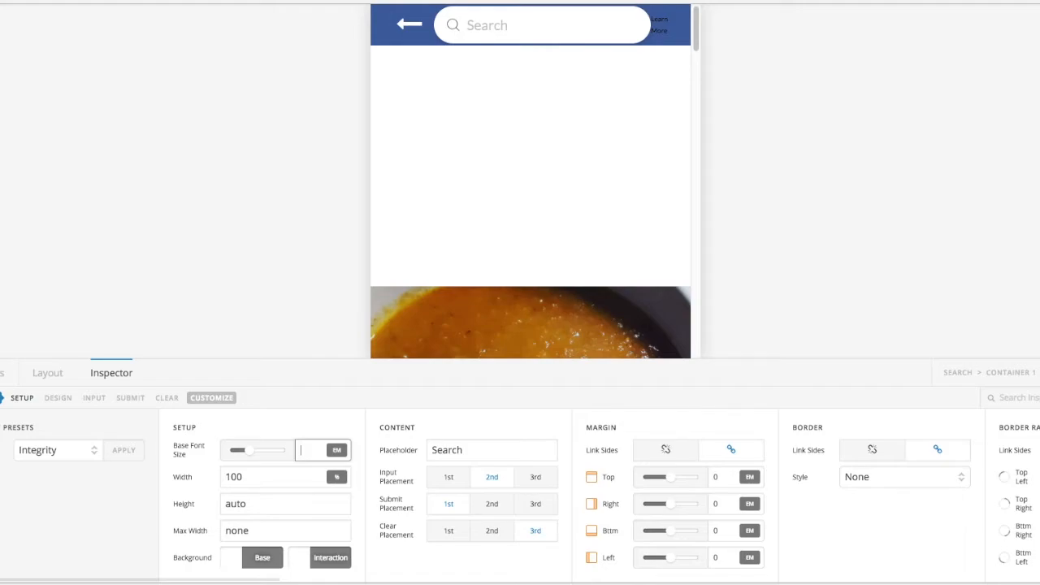
pyautogui.write('1')
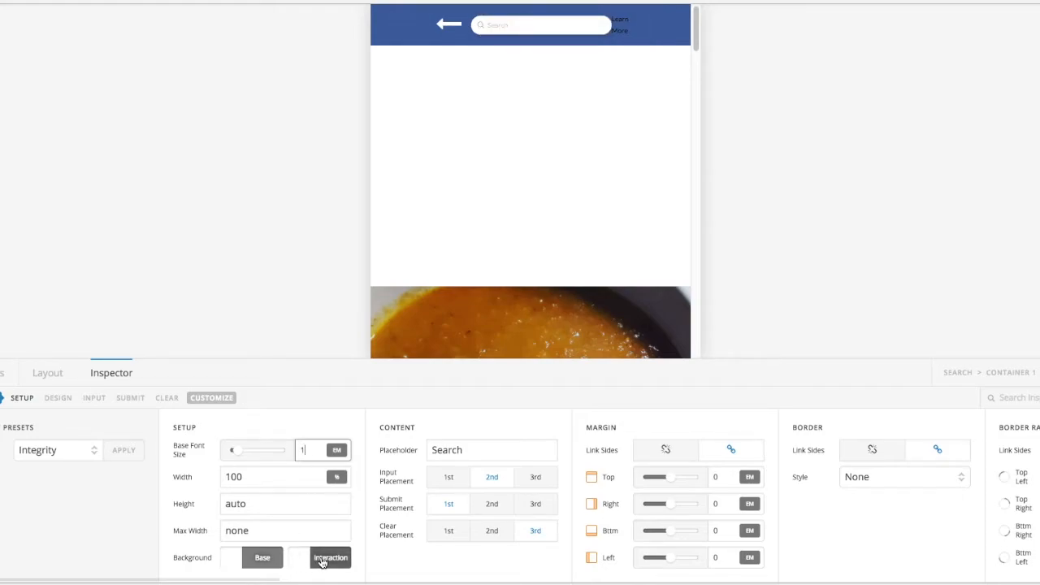
# Set both the base and interaction background colours of the inline search to #3b5998
pyautogui.click(235, 559)
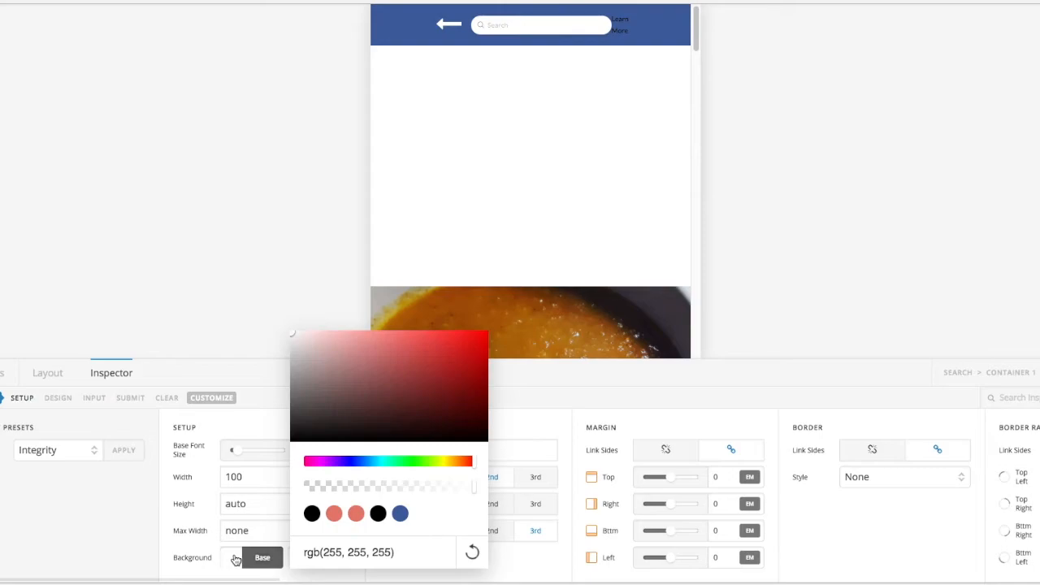
pyautogui.click(400, 513)
pyautogui.click(171, 567)
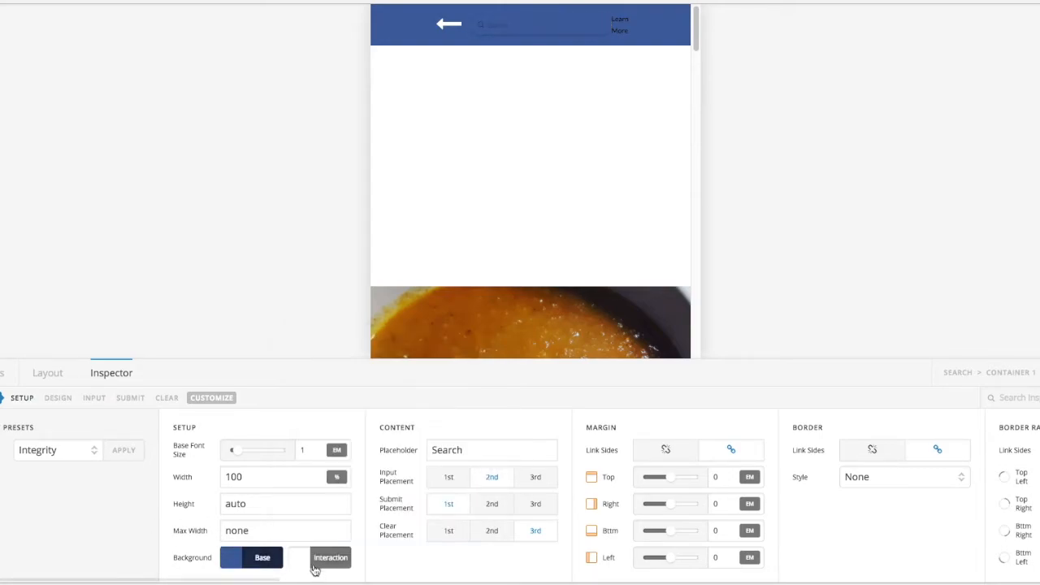
pyautogui.click(304, 563)
pyautogui.click(467, 514)
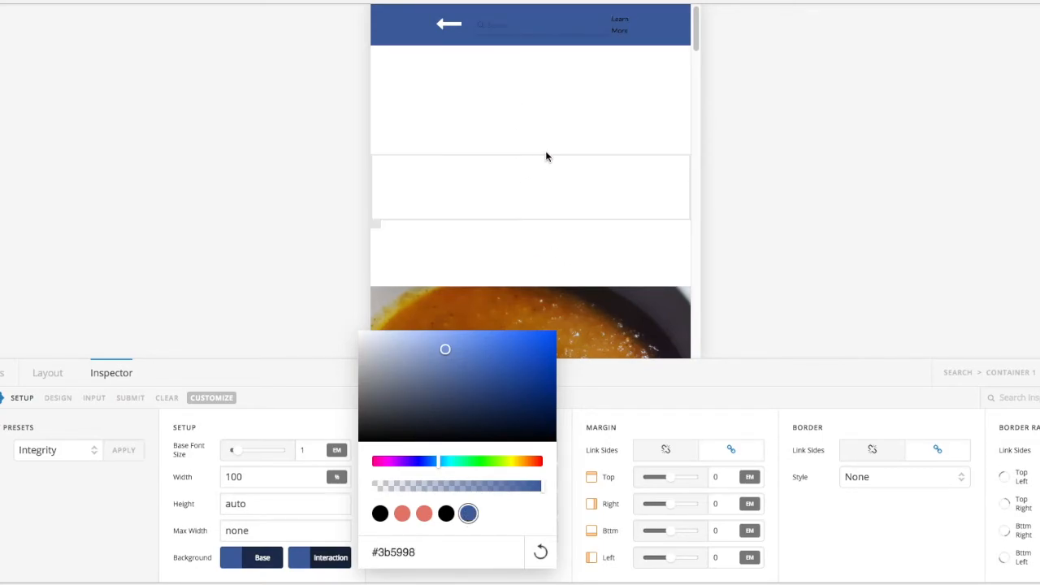
pyautogui.click(832, 549)
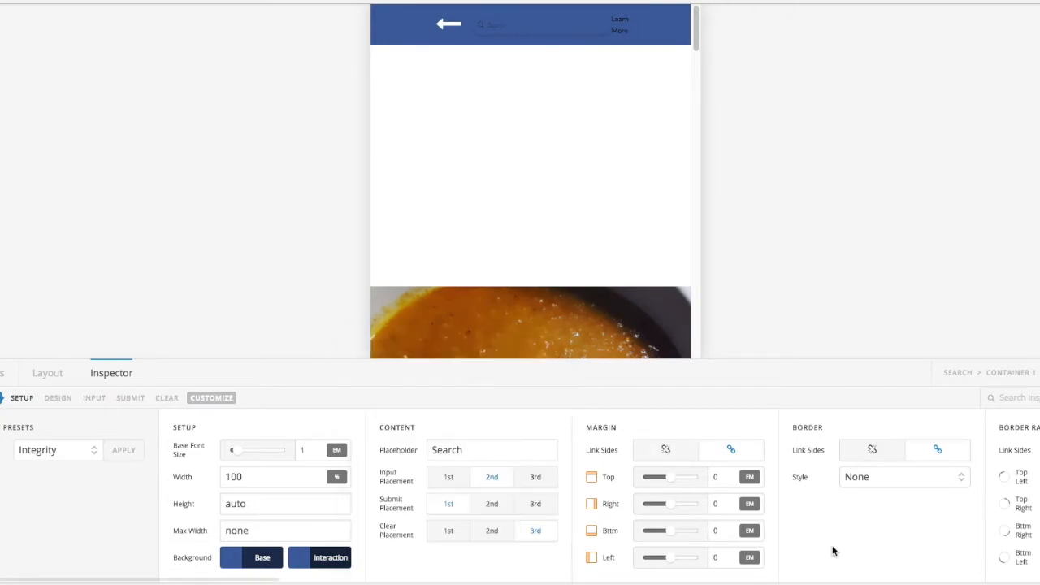
# Set the inline search's base and interaction box shadow colours to transparent
pyautogui.click(53, 398)
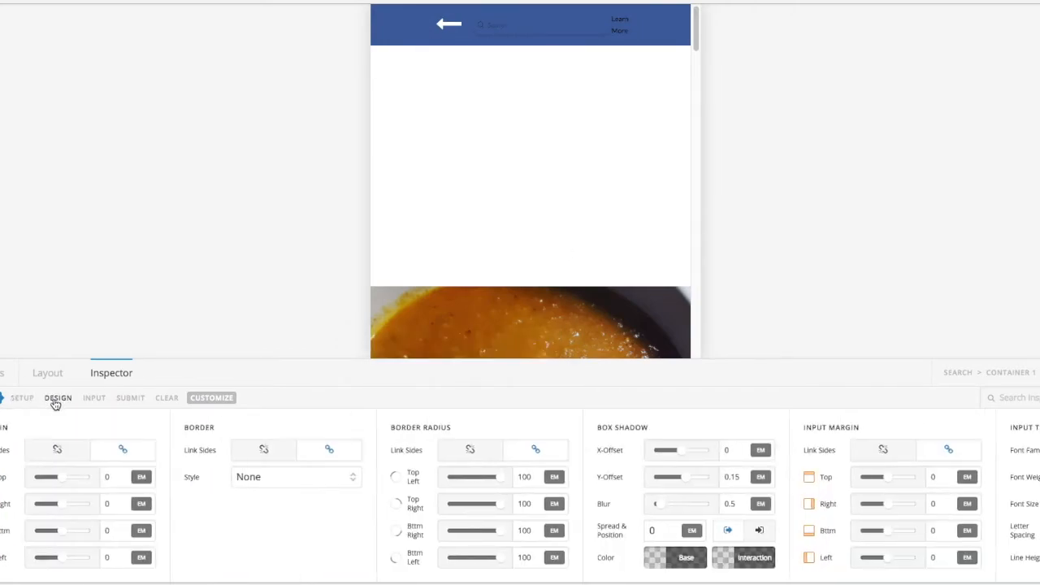
pyautogui.click(647, 559)
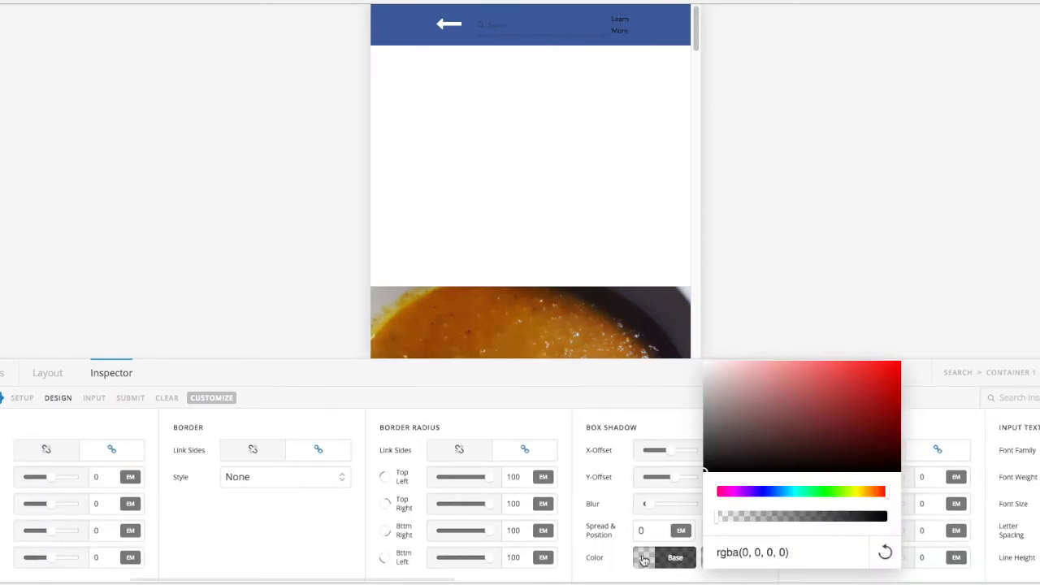
pyautogui.moveTo(792, 552); pyautogui.dragTo(697, 552)
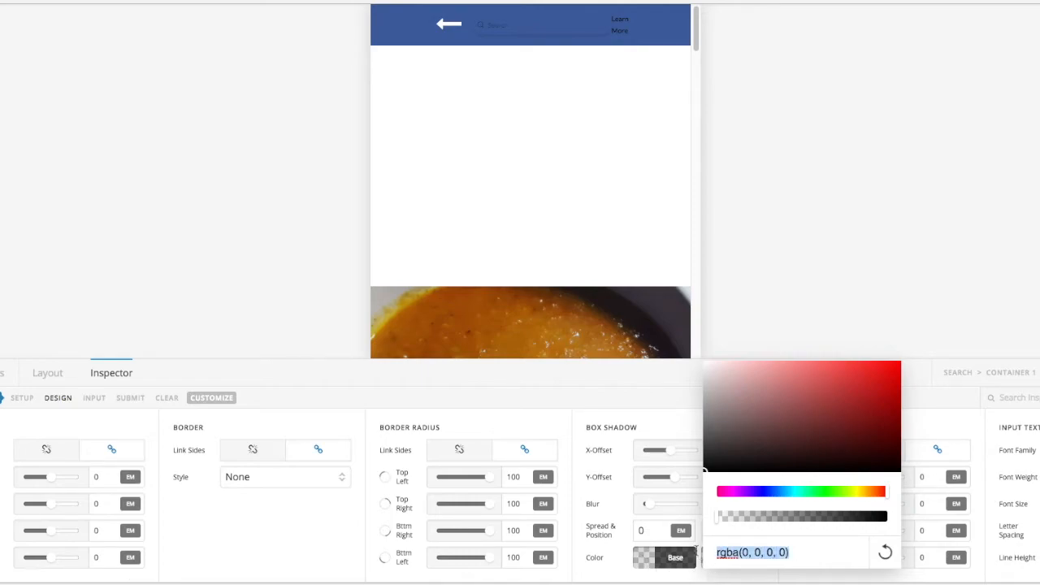
pyautogui.write('transparent')
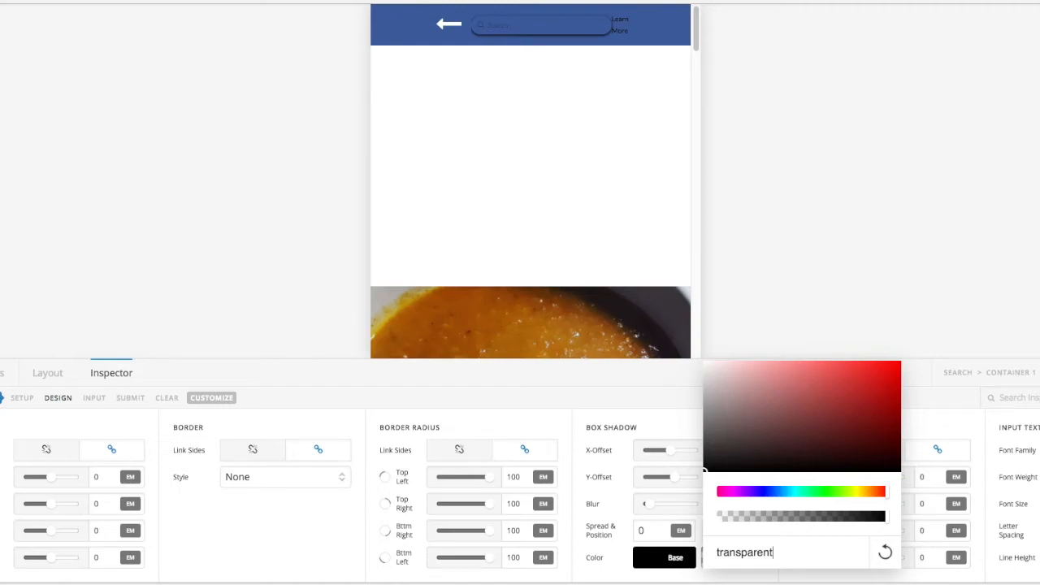
pyautogui.click(621, 576)
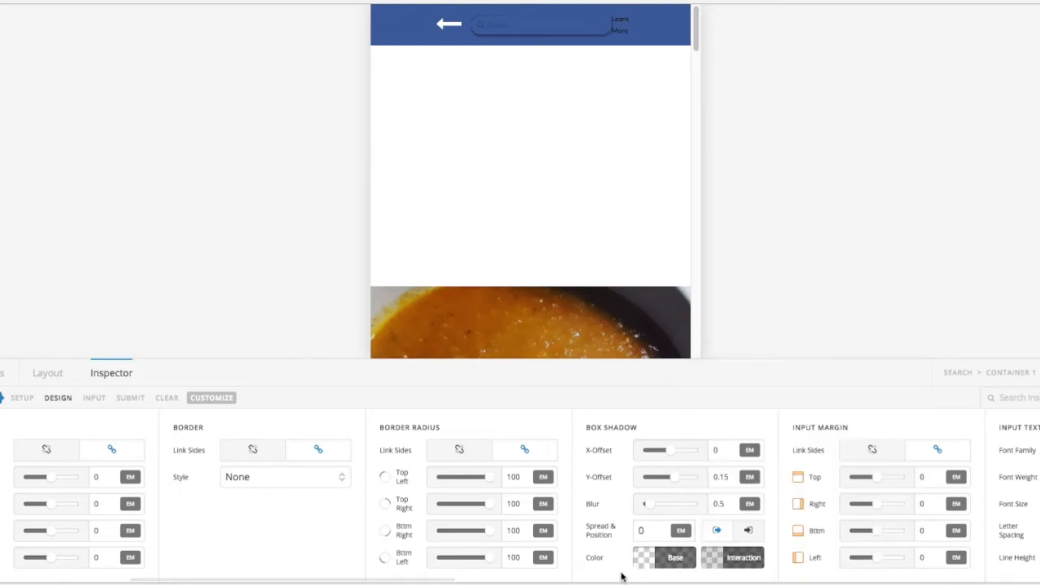
pyautogui.click(743, 557)
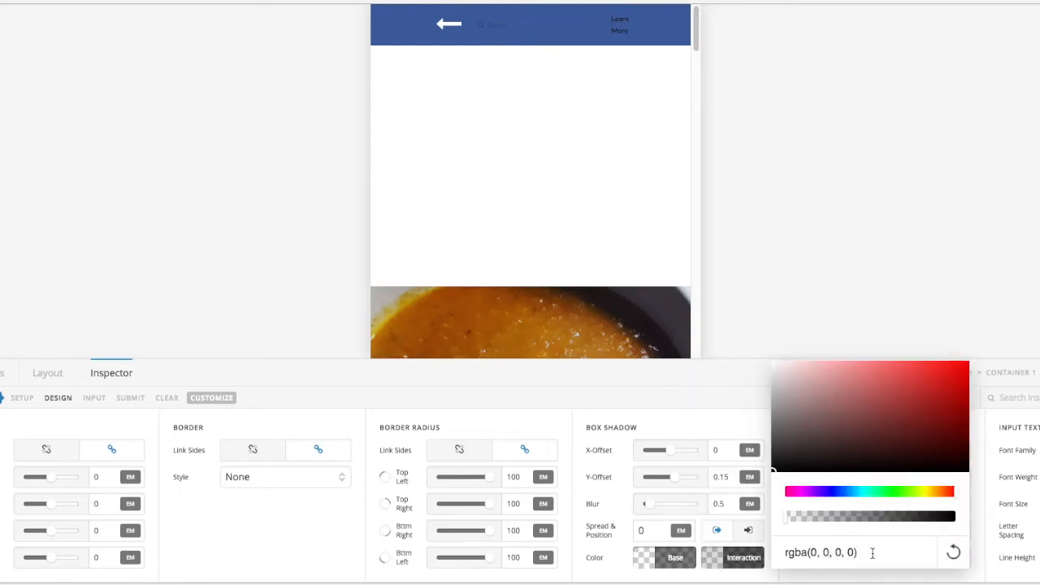
pyautogui.moveTo(872, 552); pyautogui.dragTo(755, 555)
pyautogui.write('transparent')
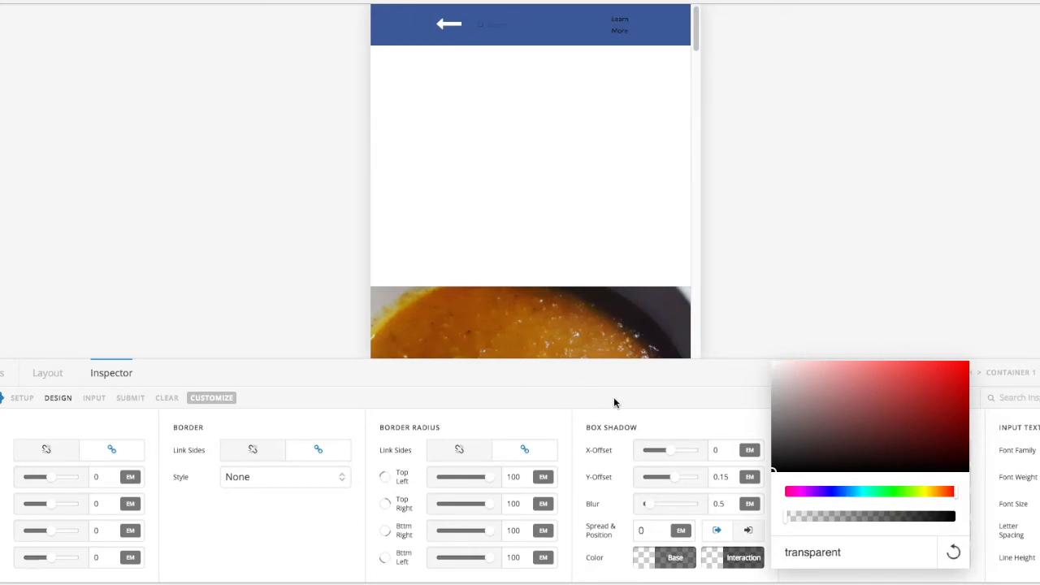
pyautogui.click(558, 432)
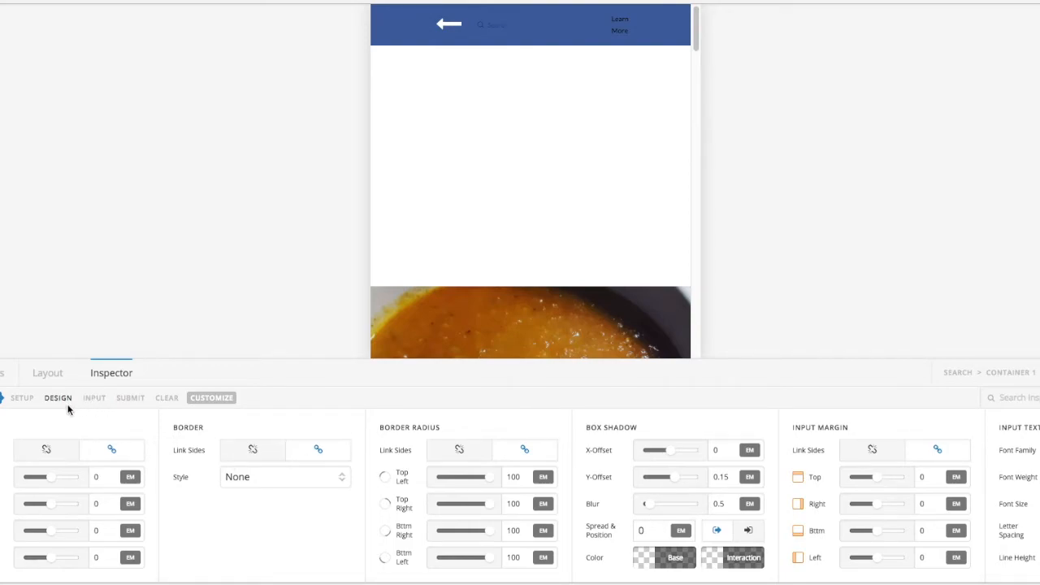
# Set the font size of the search input text to 2 em
pyautogui.click(22, 399)
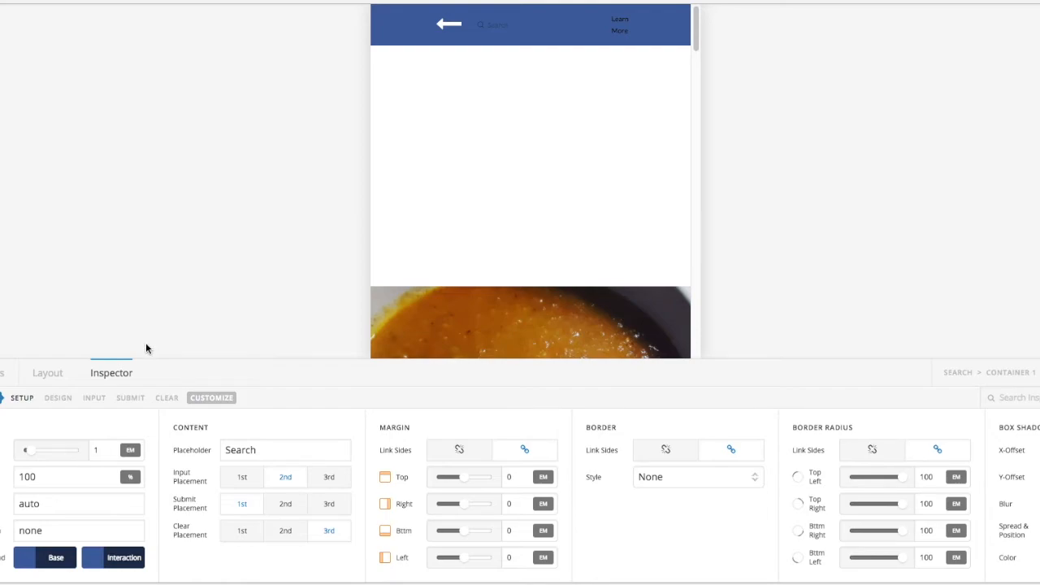
pyautogui.click(94, 399)
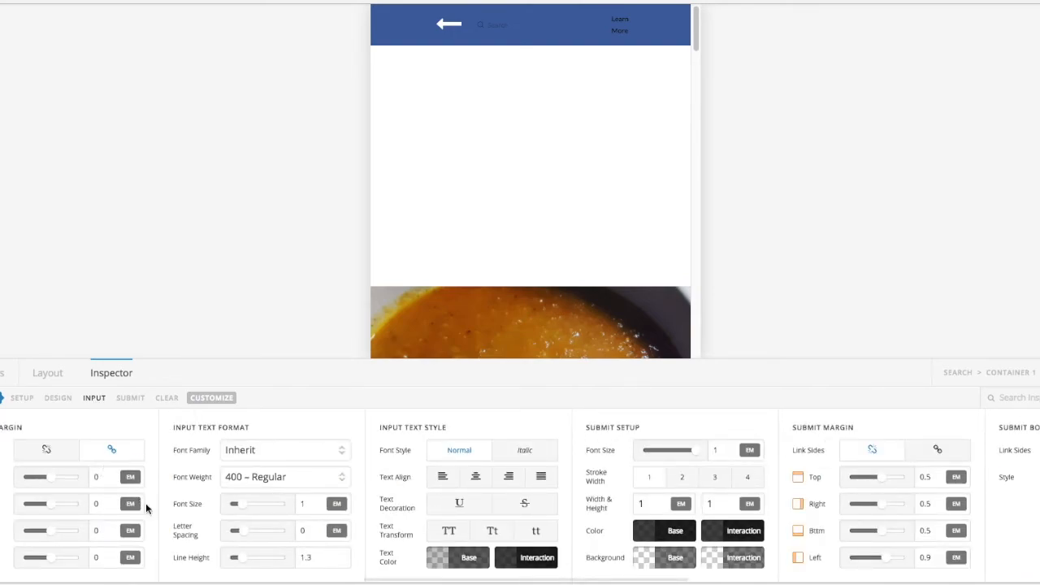
pyautogui.click(300, 503)
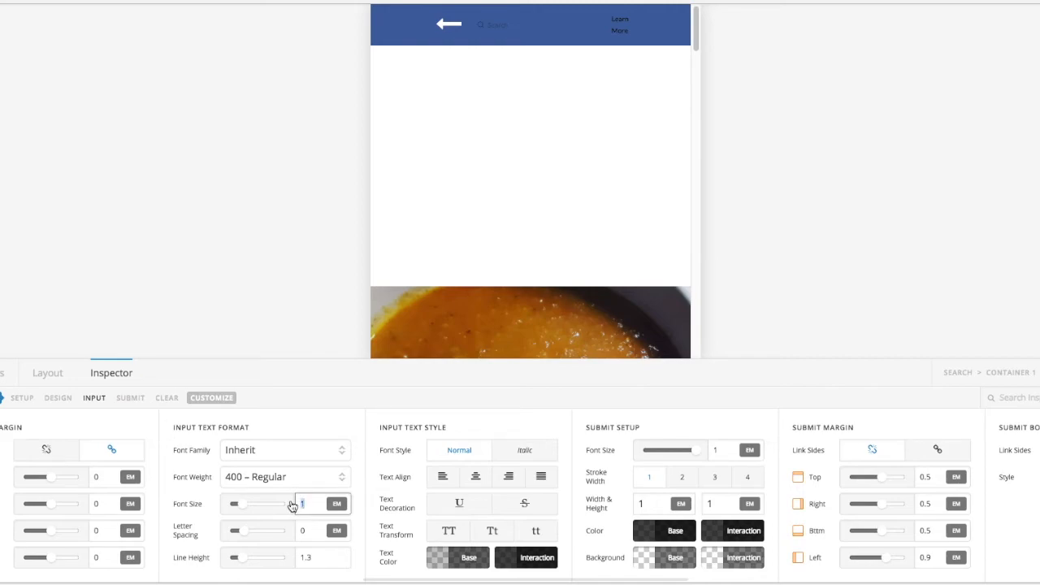
pyautogui.write('2')
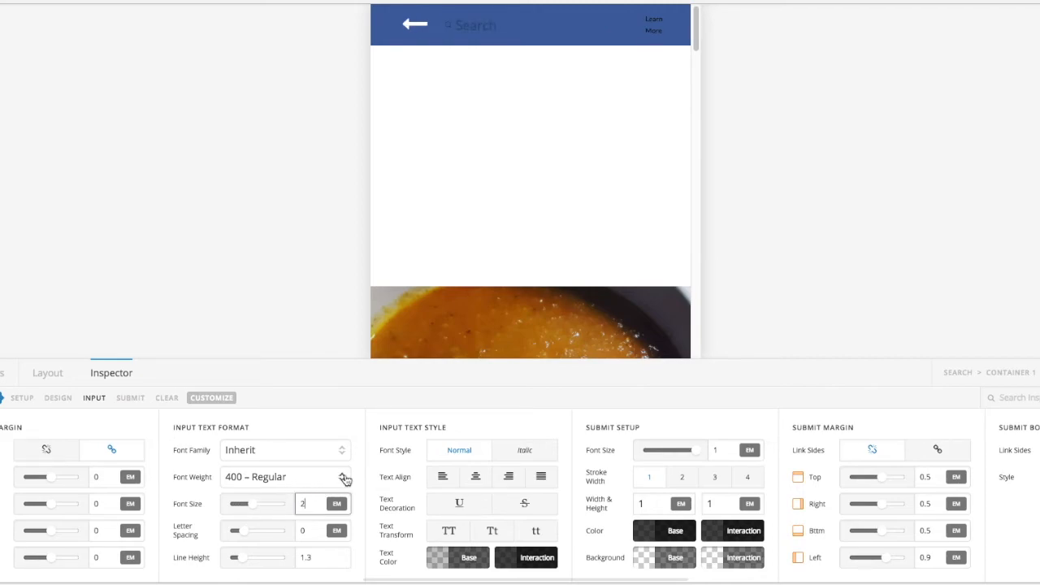
# Make the search input's base text colour opaque white, rgb(255, 255, 255), and its font weight 100 – Ultra Light
pyautogui.click(433, 562)
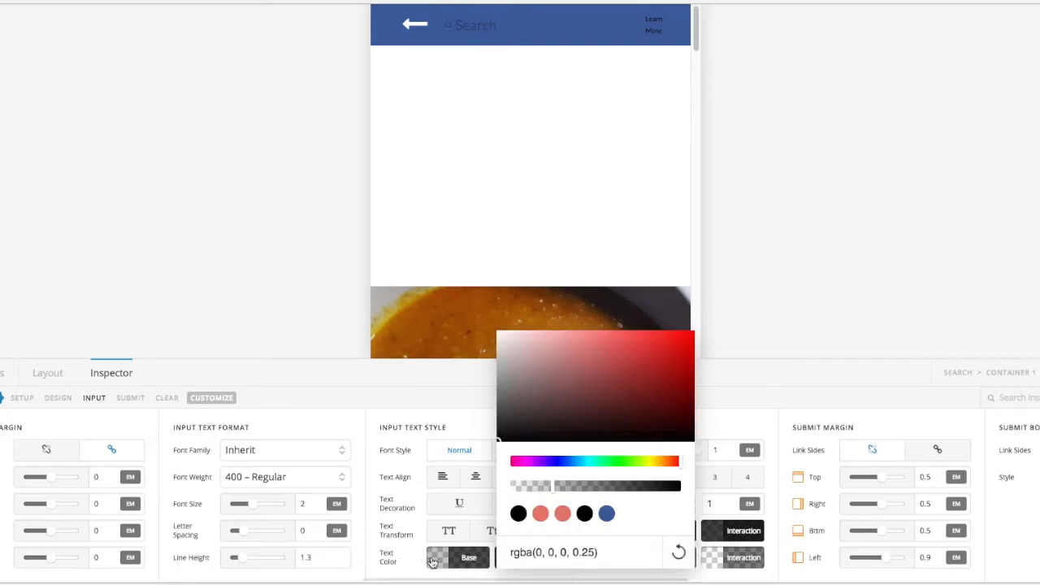
pyautogui.moveTo(498, 420); pyautogui.dragTo(480, 303)
pyautogui.moveTo(558, 486); pyautogui.dragTo(708, 497)
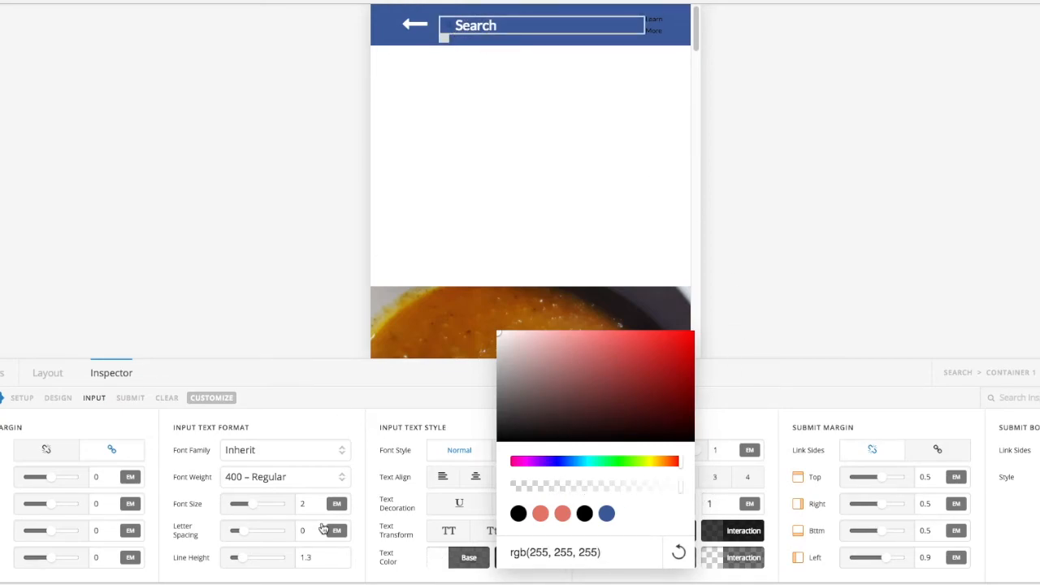
pyautogui.click(303, 478)
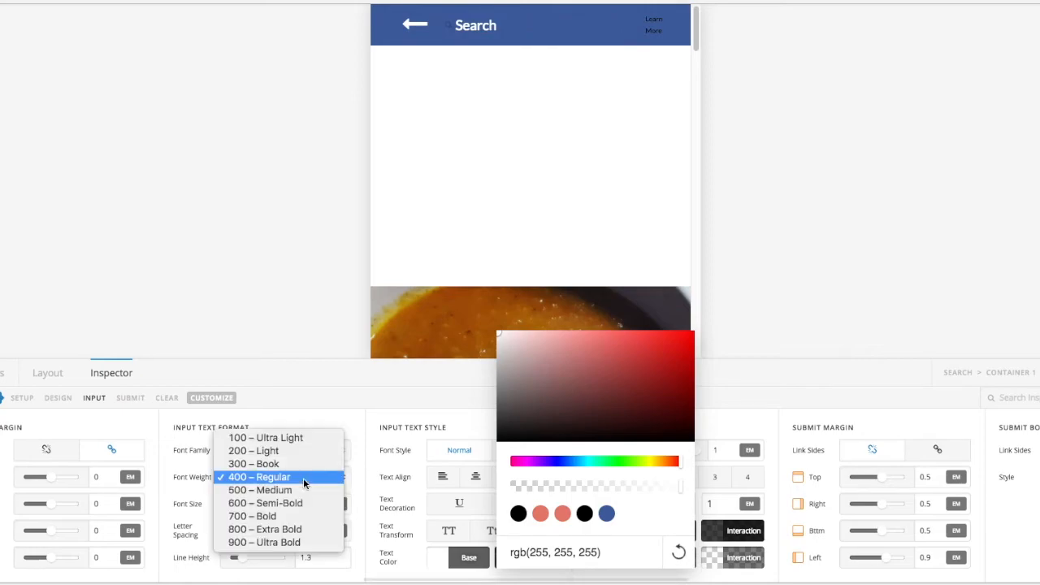
pyautogui.click(308, 436)
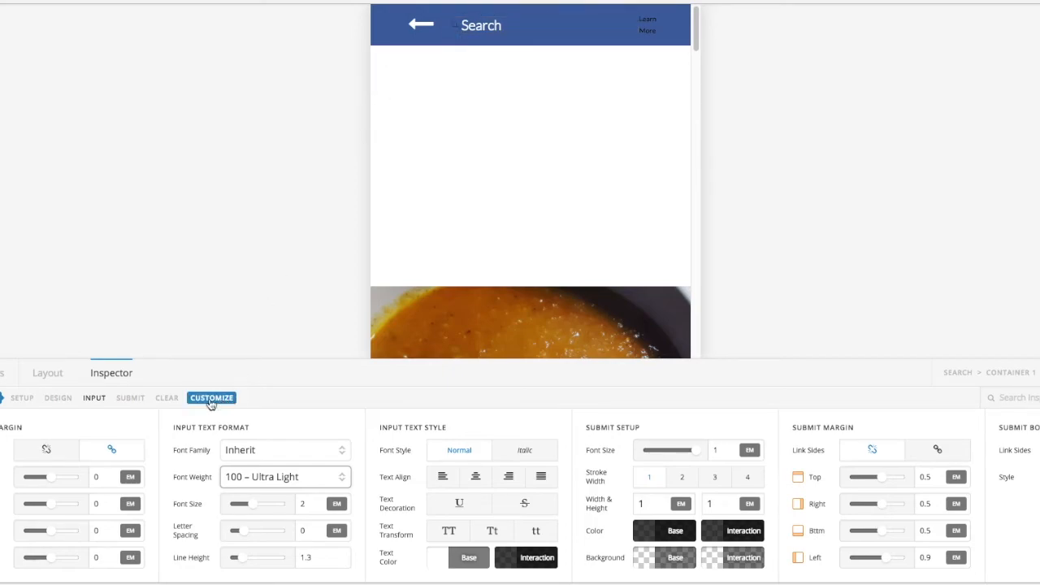
# Set the search submit icon's base and interaction colours to fully opaque white, rgb(255, 255, 255)
pyautogui.click(129, 399)
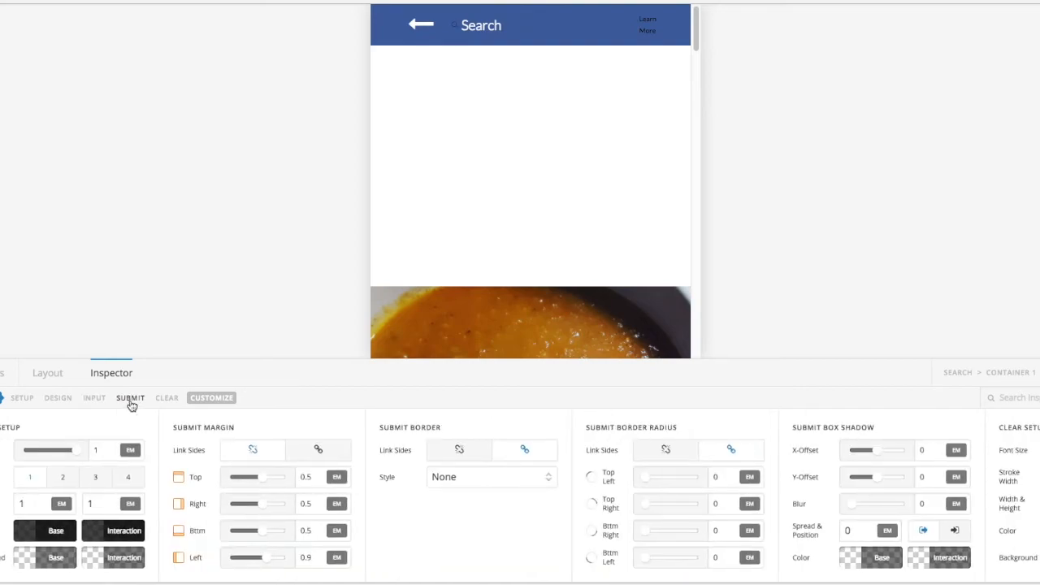
pyautogui.click(26, 536)
pyautogui.moveTo(86, 417); pyautogui.dragTo(52, 275)
pyautogui.moveTo(225, 460); pyautogui.dragTo(303, 471)
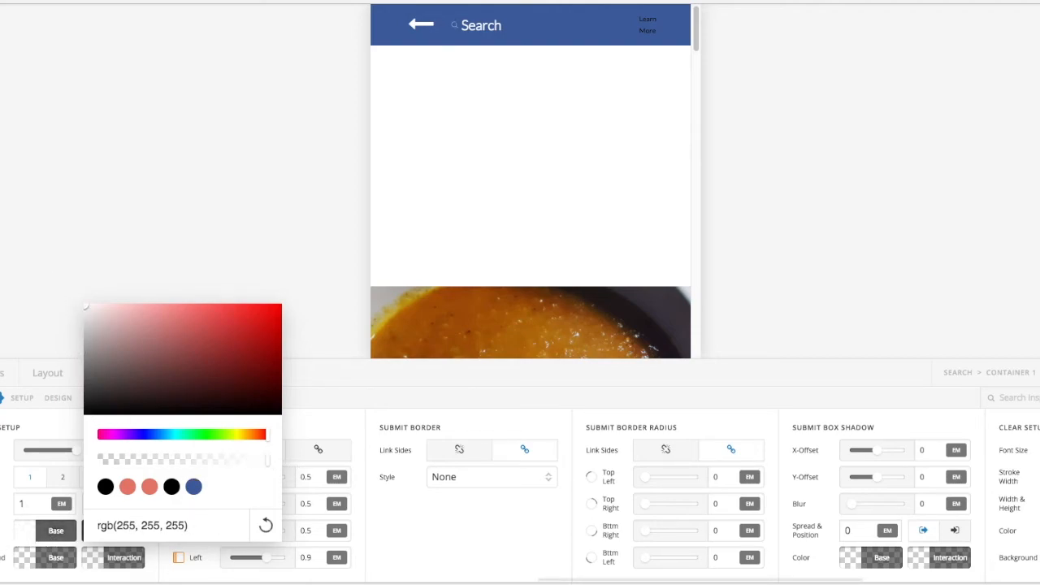
pyautogui.click(2, 543)
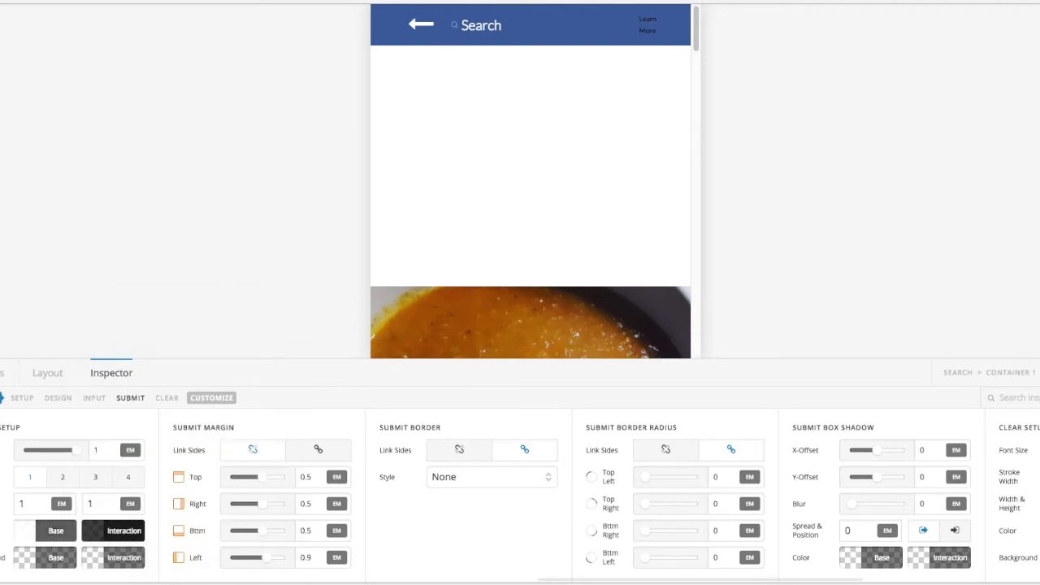
pyautogui.click(93, 537)
pyautogui.moveTo(155, 416); pyautogui.dragTo(146, 344)
pyautogui.moveTo(137, 289); pyautogui.dragTo(136, 287)
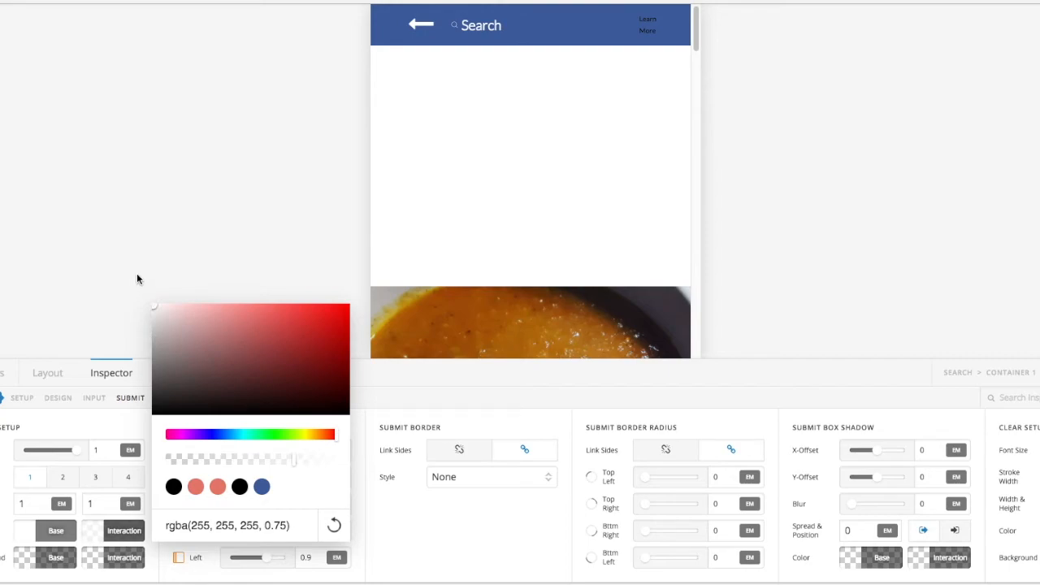
pyautogui.moveTo(233, 462); pyautogui.dragTo(384, 461)
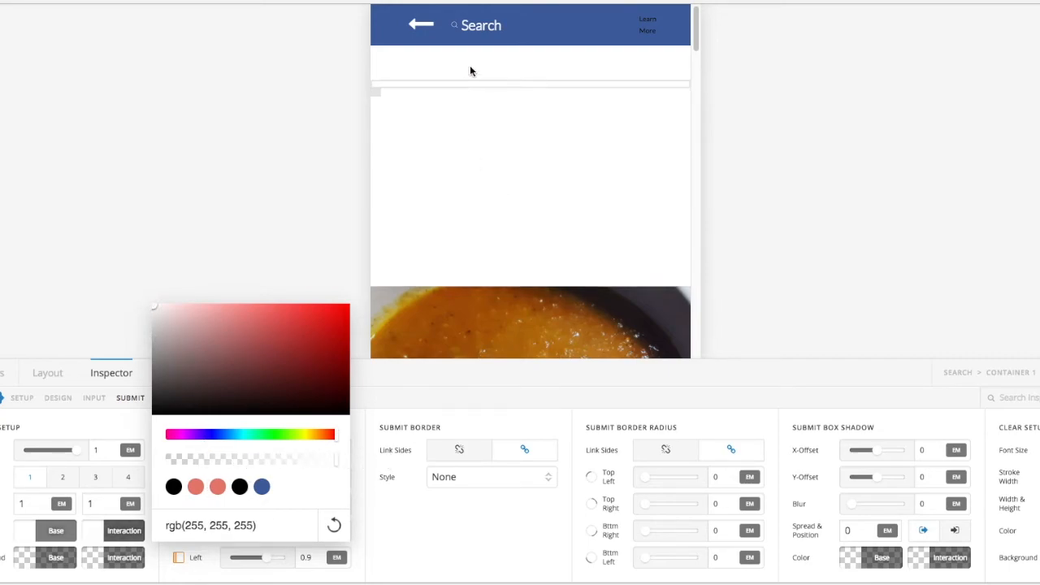
pyautogui.click(95, 431)
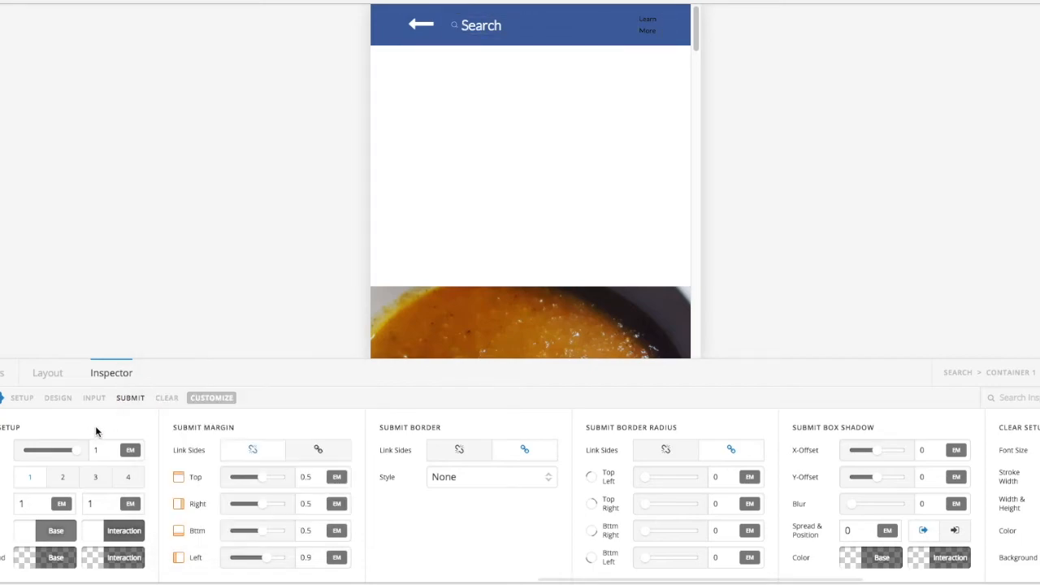
# Set the search submit icon's font size to 2 em and the clear icon's font size to 0
pyautogui.click(93, 451)
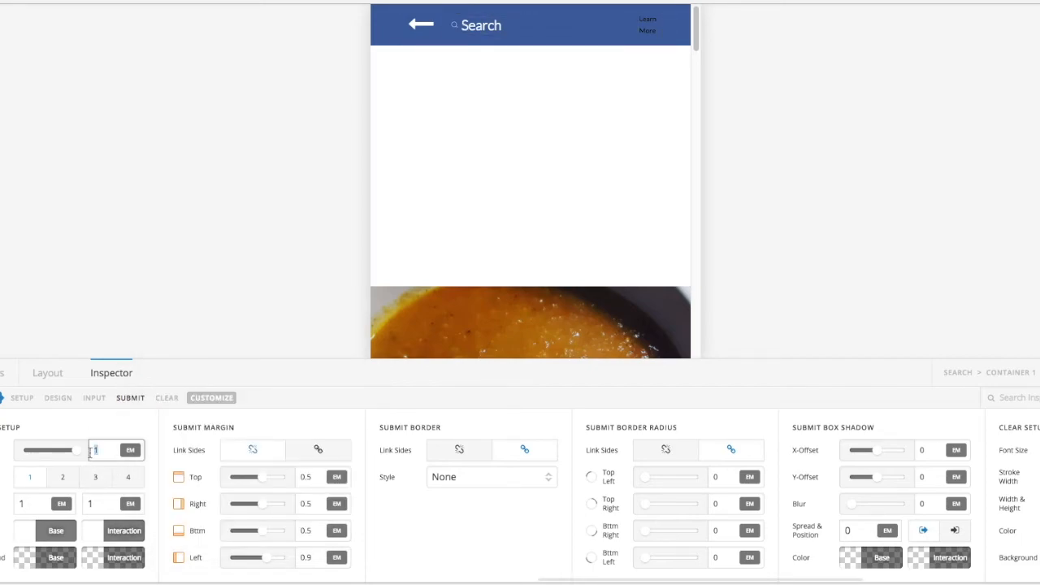
pyautogui.write('2')
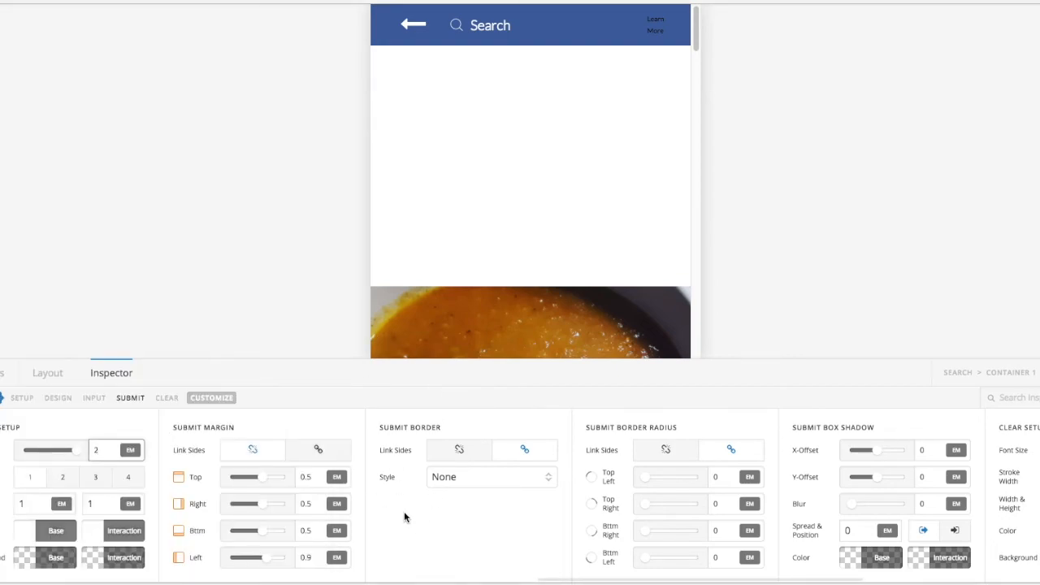
pyautogui.click(167, 398)
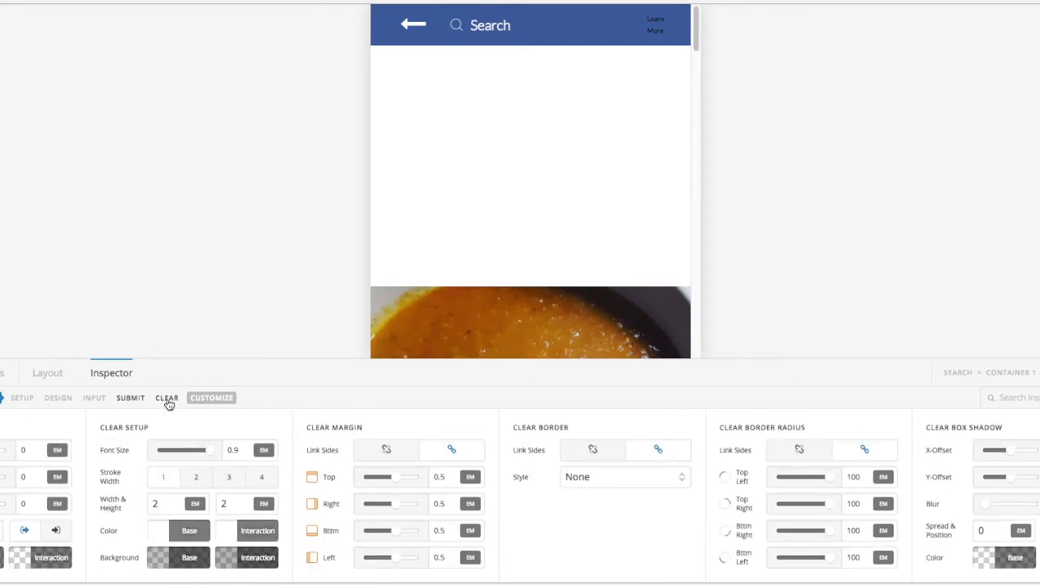
pyautogui.doubleClick(240, 450)
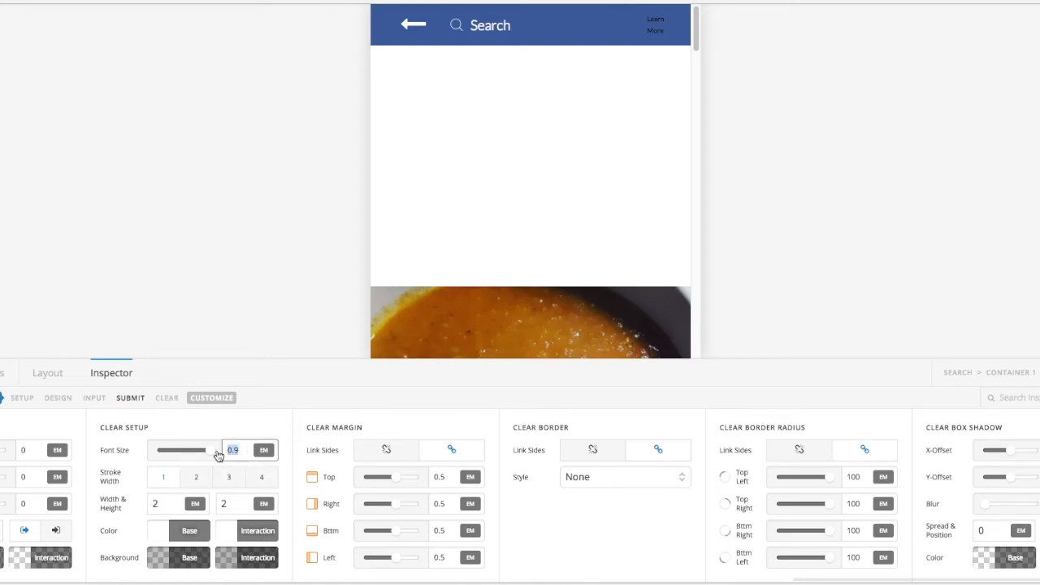
pyautogui.write('0')
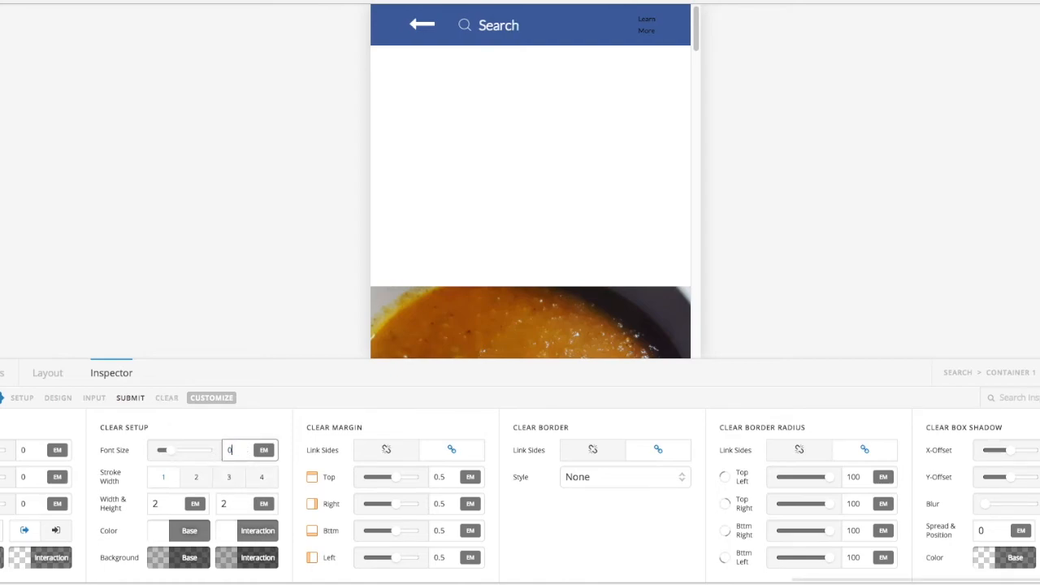
# Test the header search with the sample text "jhdjshjsdhjshhdj" to check its typed-text colour, and empty the field
pyautogui.click(520, 24)
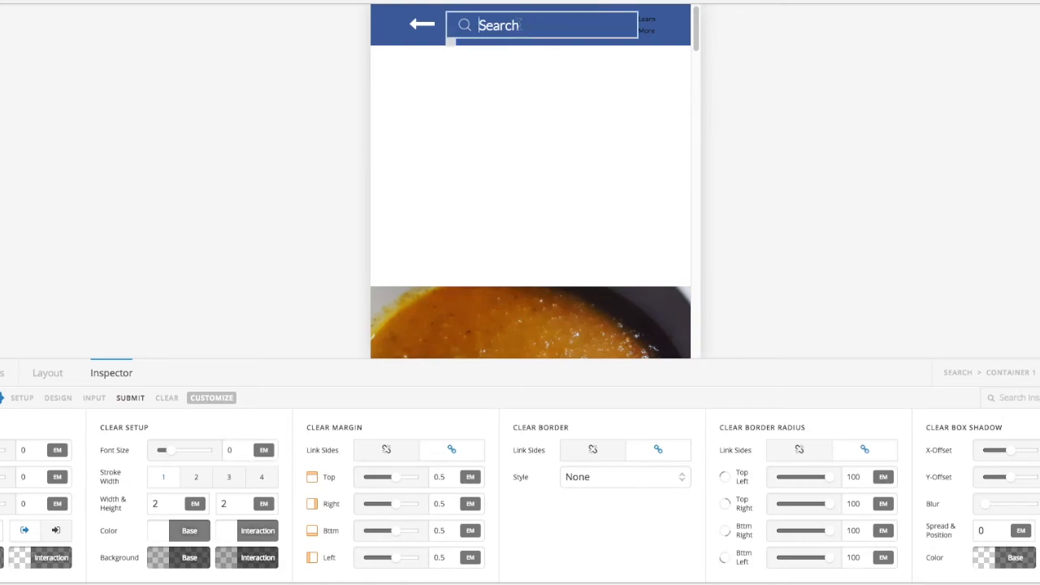
pyautogui.write('jhdjshjsdhjshhdj')
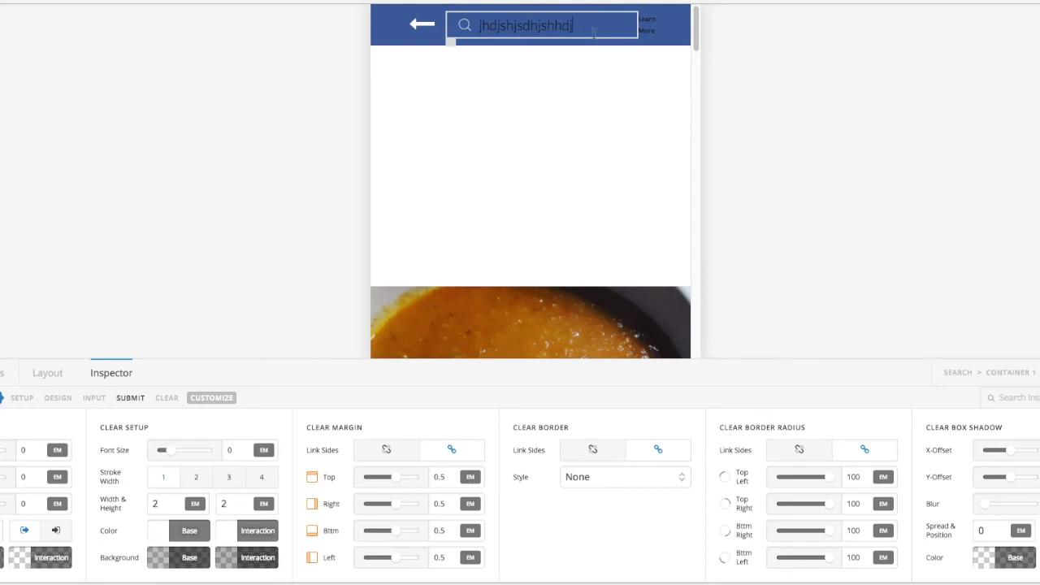
pyautogui.moveTo(577, 24); pyautogui.dragTo(475, 25)
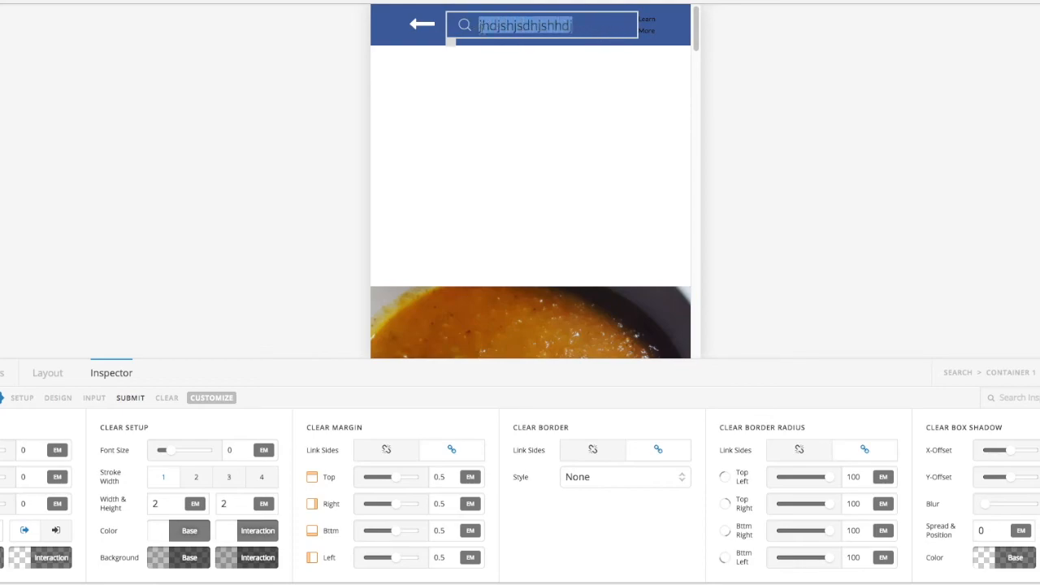
pyautogui.press('BackSpace')
pyautogui.click(459, 122)
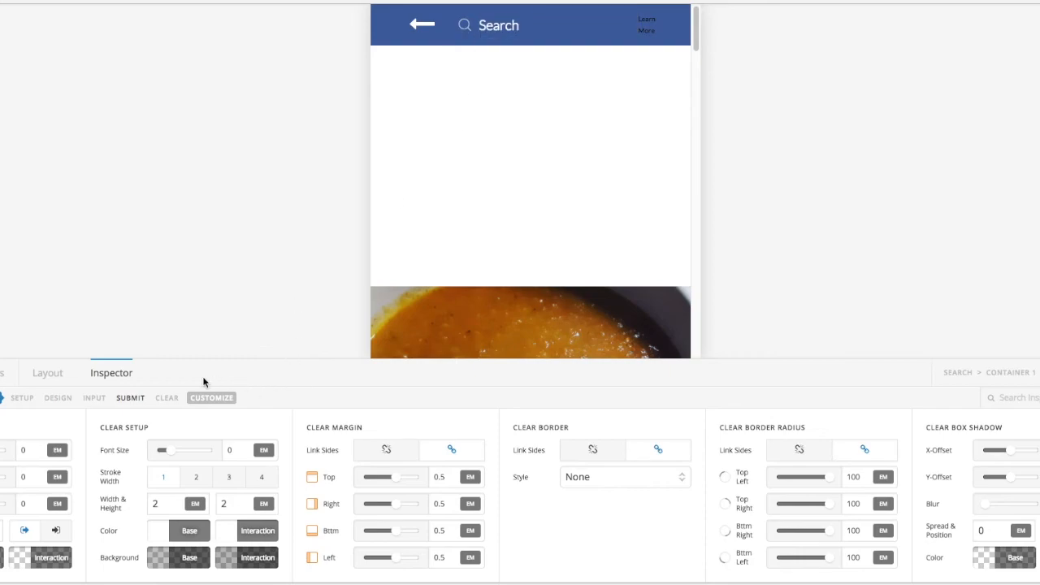
# Set the search input's interaction text colour to fully opaque white, rgb(255, 255, 255)
pyautogui.click(94, 398)
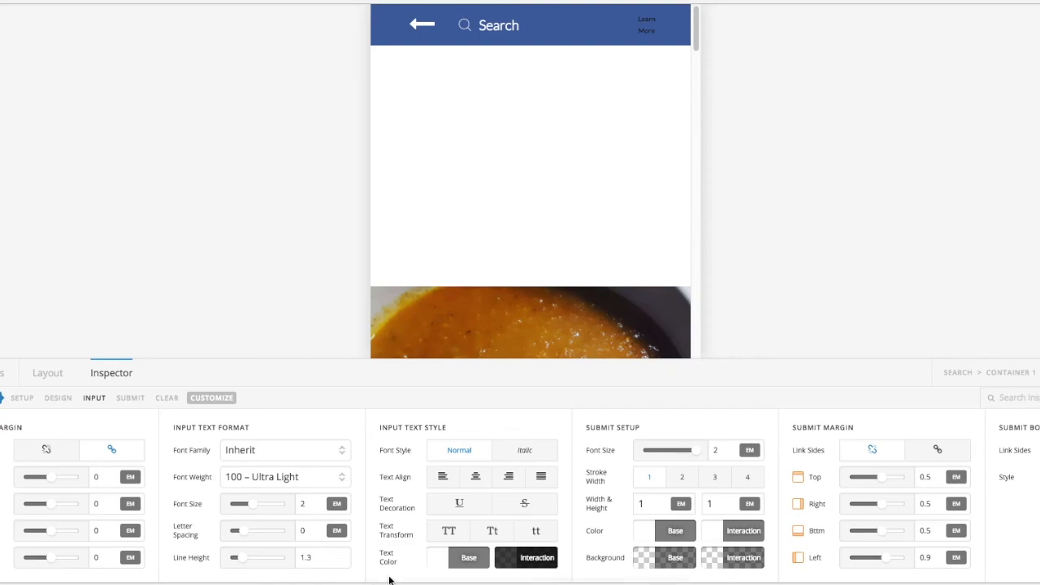
pyautogui.click(515, 561)
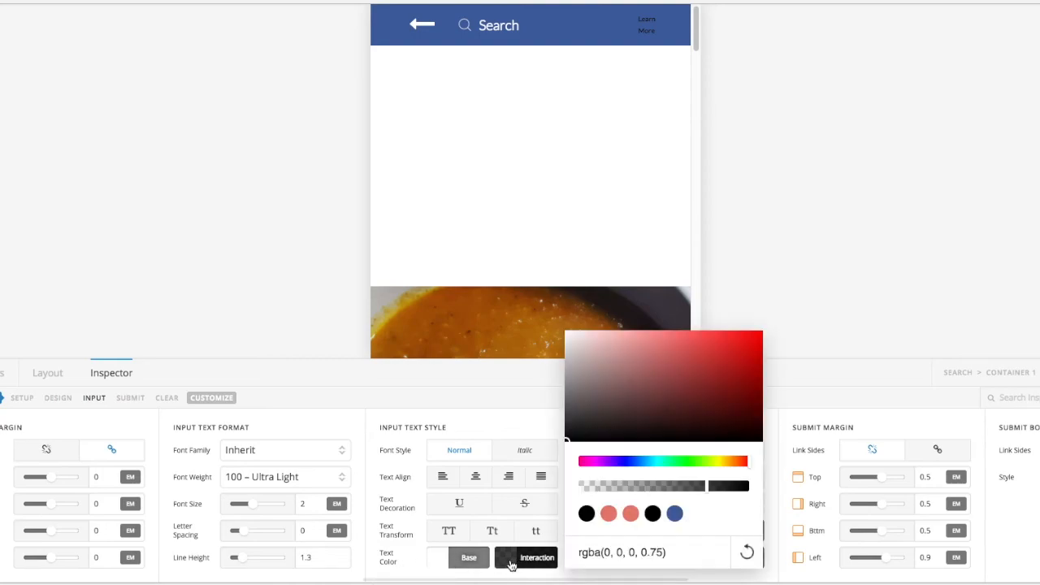
pyautogui.moveTo(571, 444); pyautogui.dragTo(550, 306)
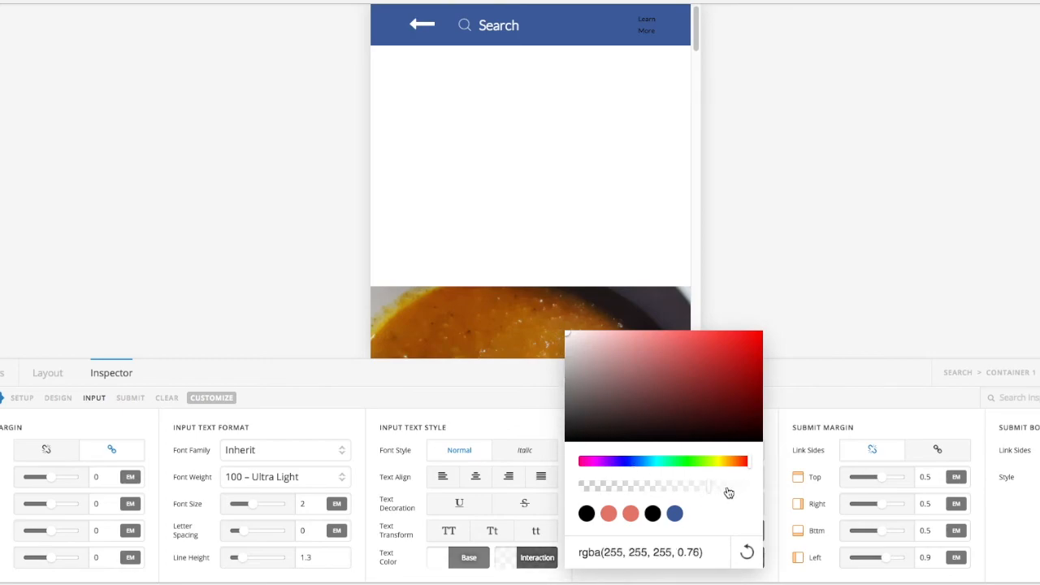
pyautogui.moveTo(726, 492); pyautogui.dragTo(770, 496)
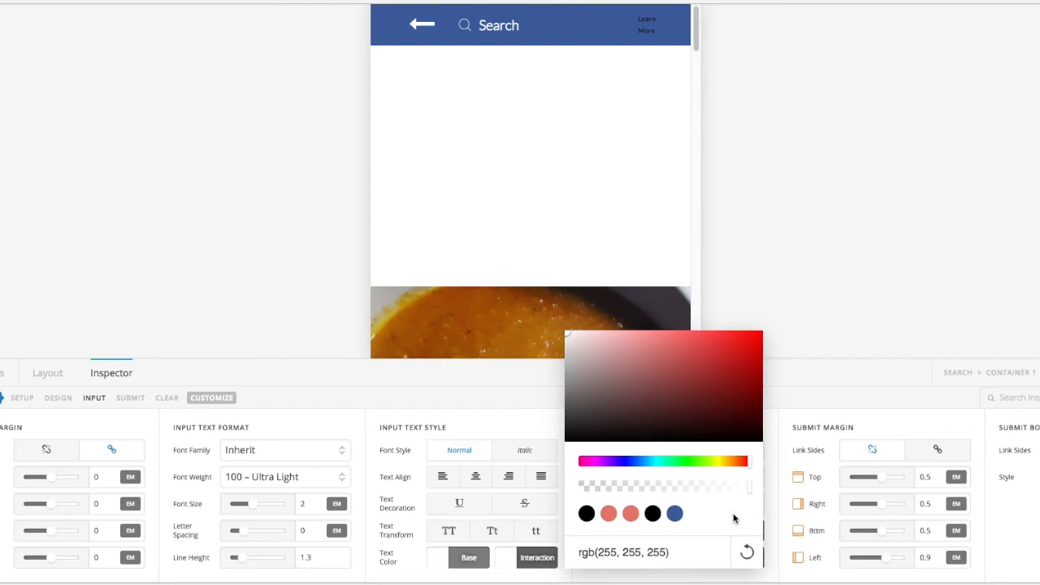
# Test the header search's text colour with the sample entry "fatladoofd", erase it and close the colour picker
pyautogui.click(505, 26)
pyautogui.write('f')
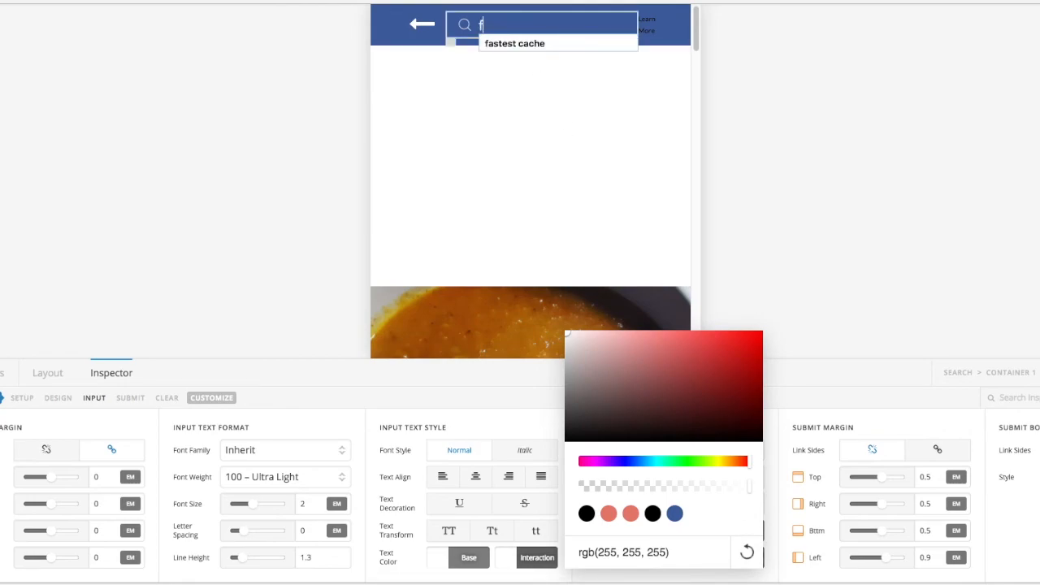
pyautogui.write('atladoofd')
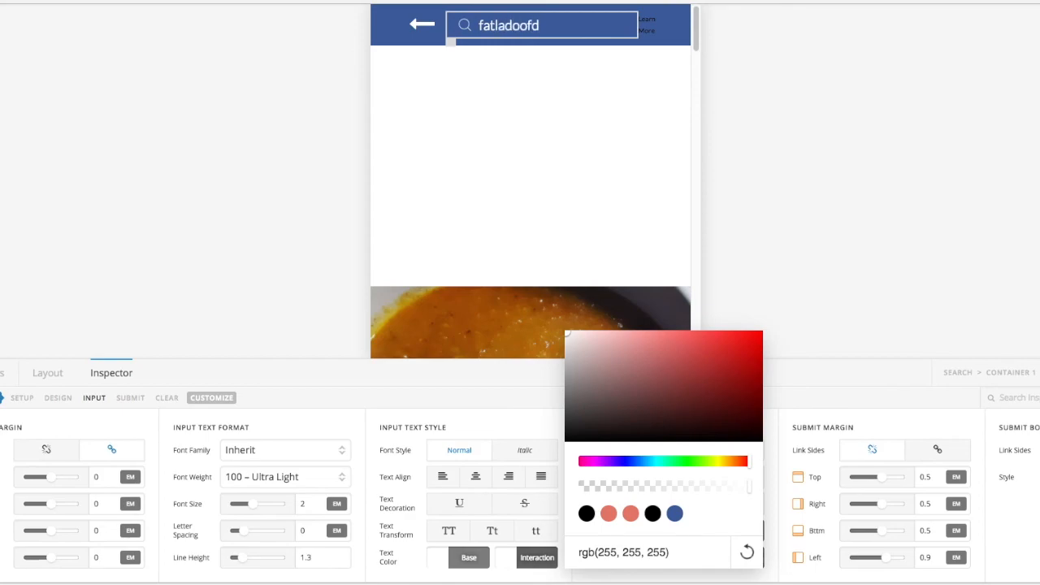
pyautogui.press('BackSpace')
pyautogui.press('BackSpace')
pyautogui.press('BackSpace')
pyautogui.press('BackSpace')
pyautogui.press('BackSpace')
pyautogui.press('BackSpace')
pyautogui.press('BackSpace')
pyautogui.press('BackSpace')
pyautogui.press('BackSpace')
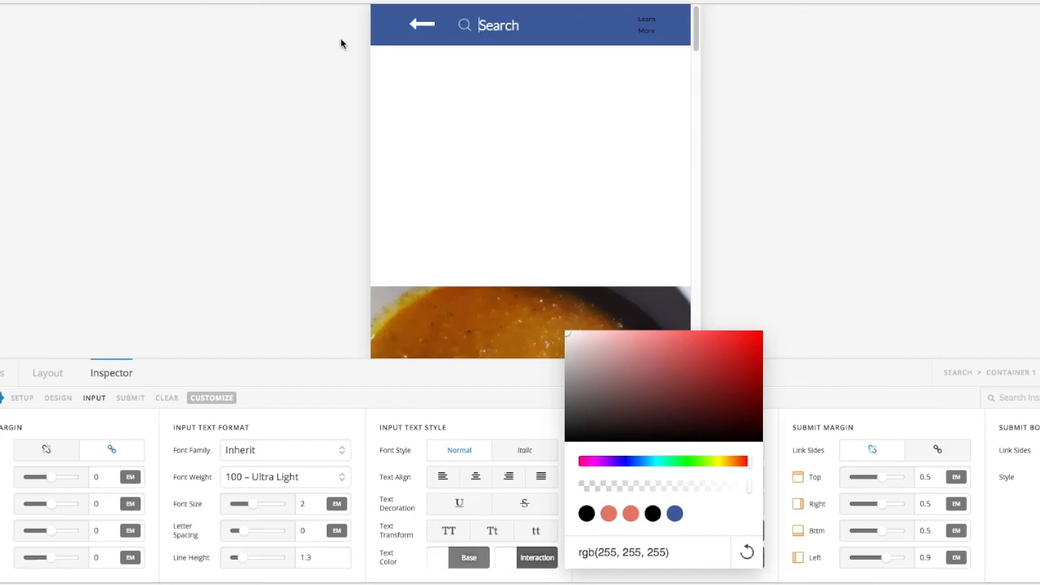
pyautogui.click(393, 32)
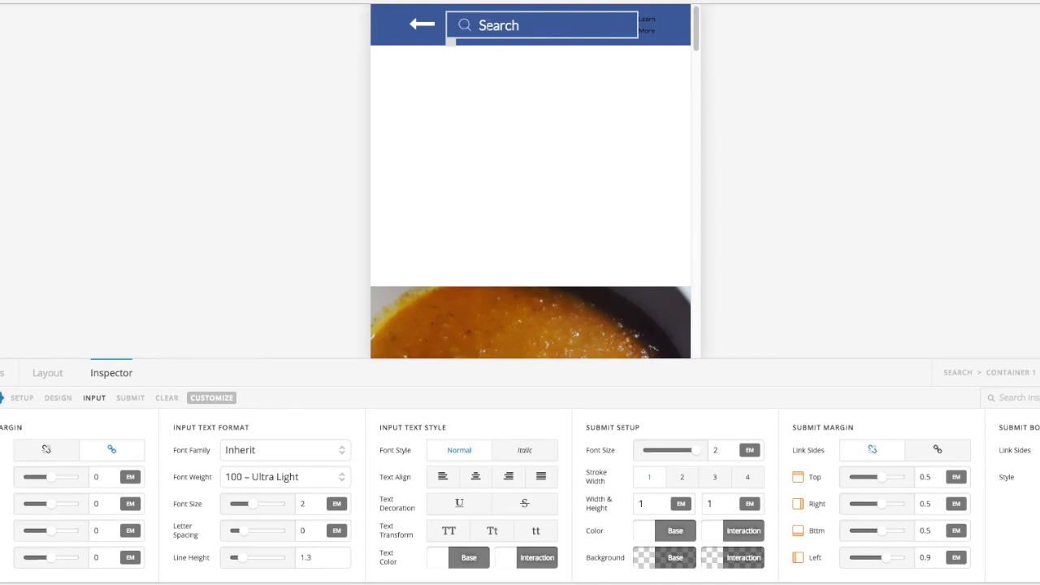
# Open the settings of the Learn More button beside the header search
pyautogui.click(650, 31)
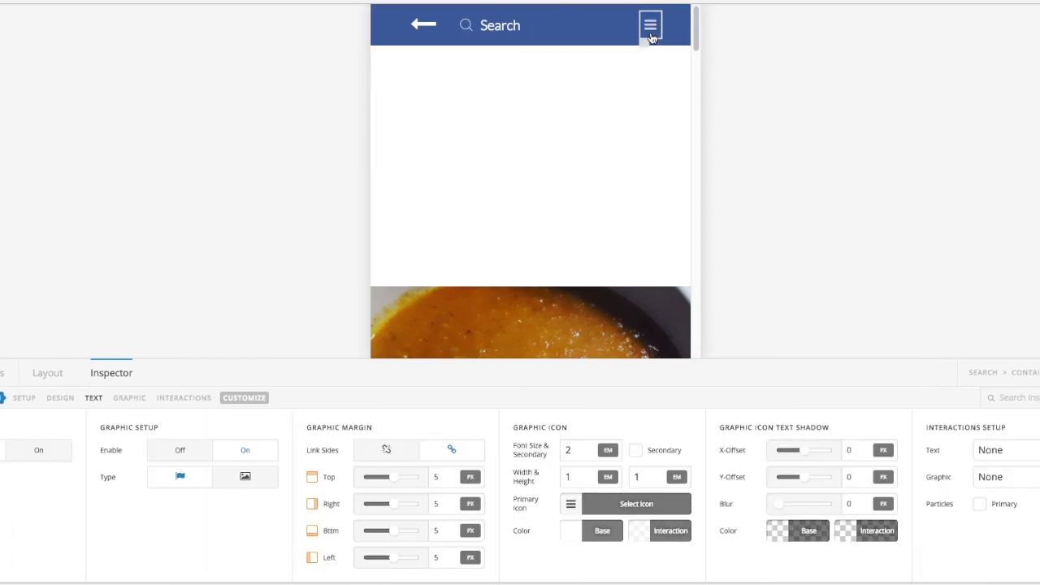